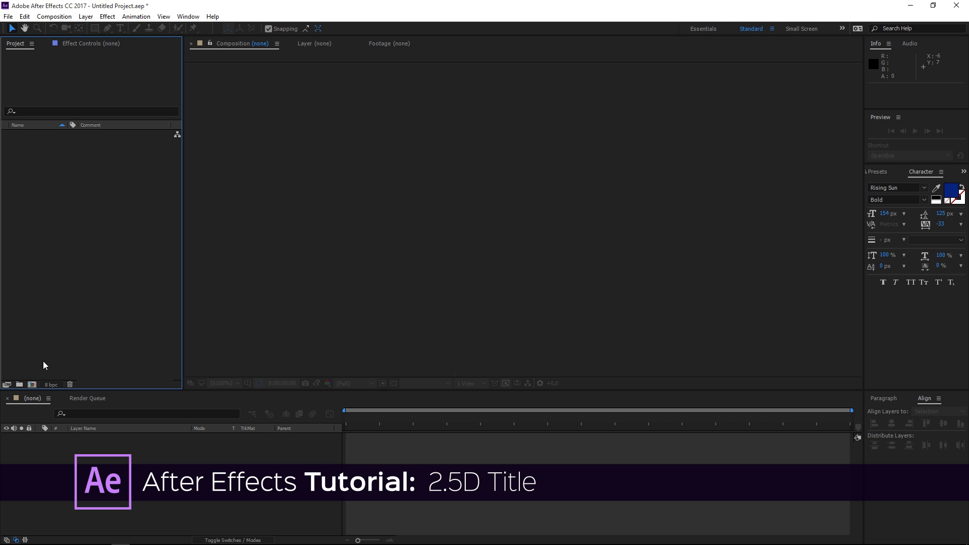
Step: Create a 1920×1080 Comp 1 and add a full-frame white solid named BG
{"action": "left_click", "coordinate": [32, 384]}
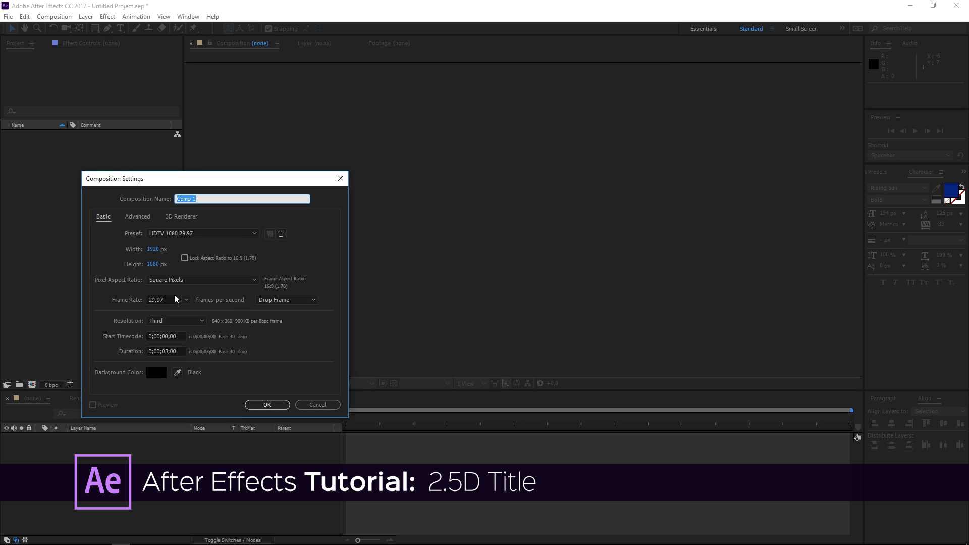
{"action": "left_click", "coordinate": [267, 405]}
{"action": "right_click", "coordinate": [289, 451]}
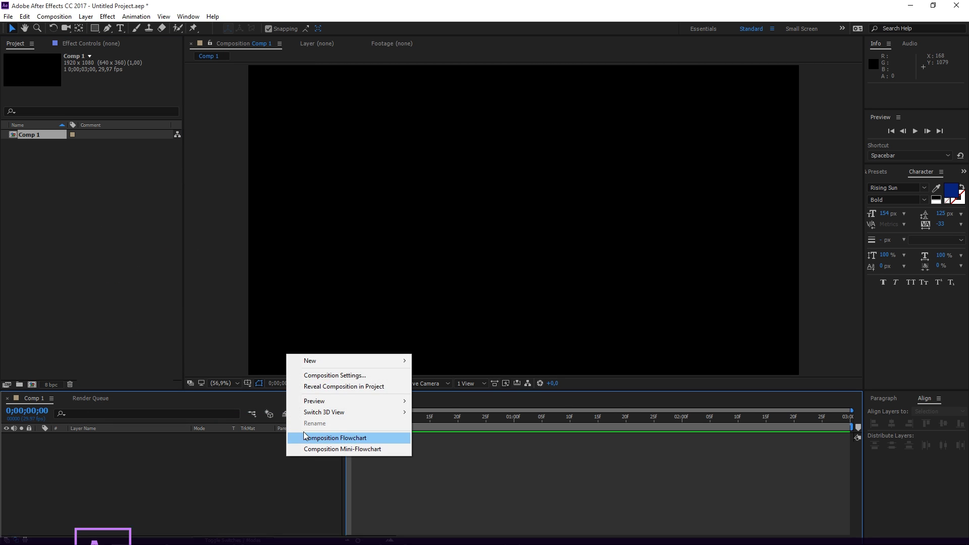
{"action": "mouse_move", "coordinate": [364, 362]}
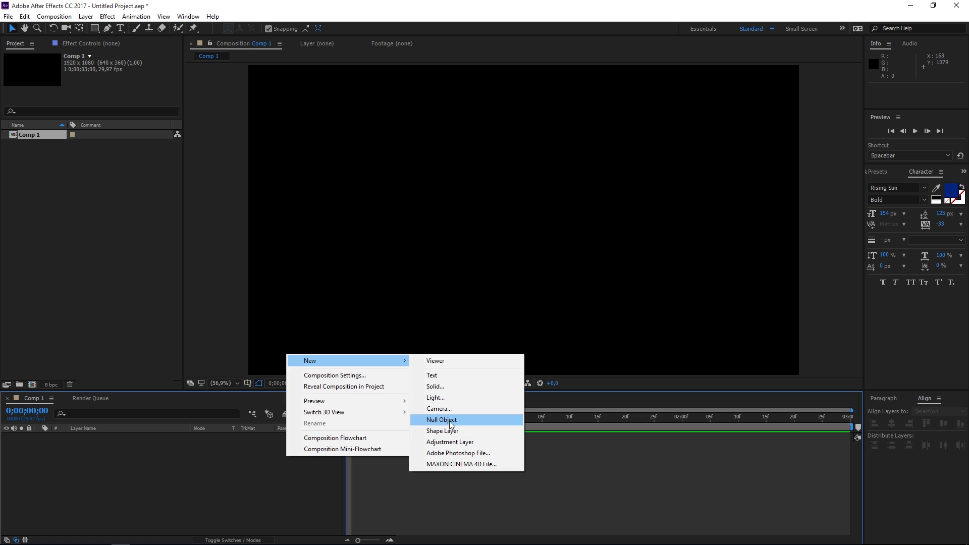
{"action": "left_click", "coordinate": [445, 386]}
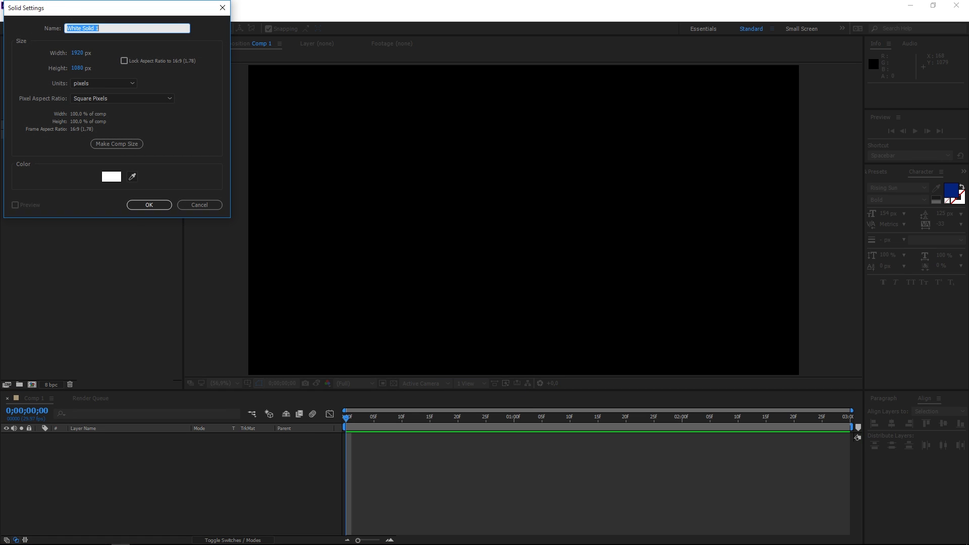
{"action": "type", "text": "BG"}
{"action": "left_click", "coordinate": [149, 205]}
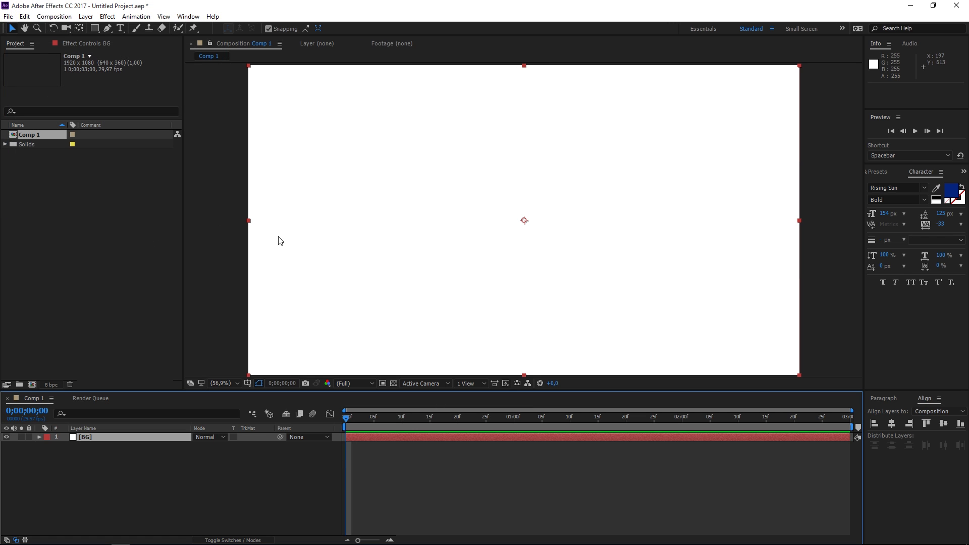
Step: Add a new shape layer containing a rectangle
{"action": "right_click", "coordinate": [208, 459]}
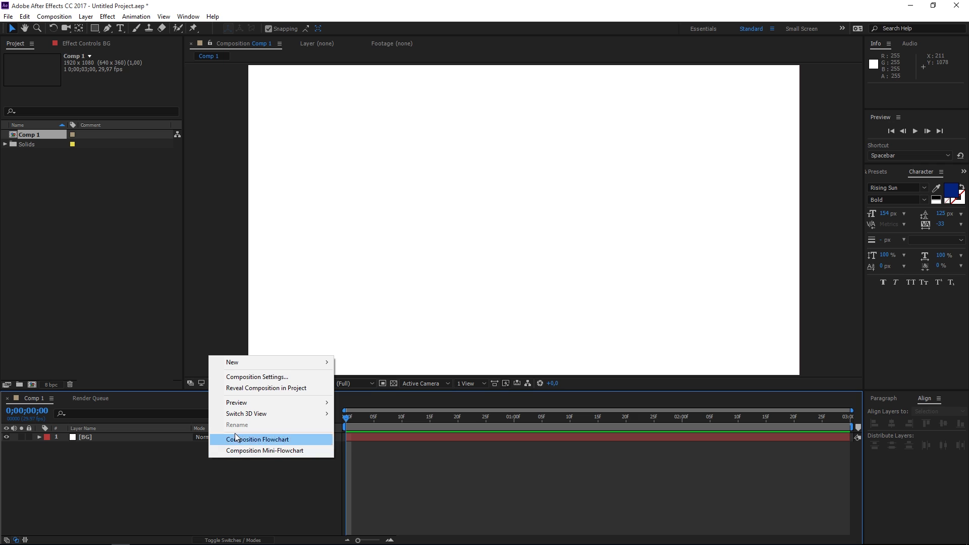
{"action": "mouse_move", "coordinate": [326, 365]}
{"action": "left_click", "coordinate": [366, 433]}
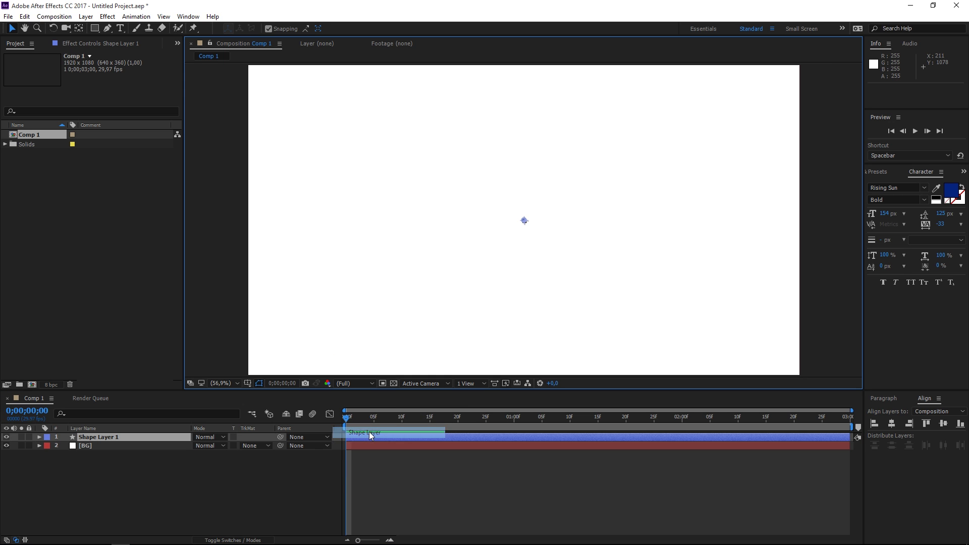
{"action": "left_click", "coordinate": [40, 437]}
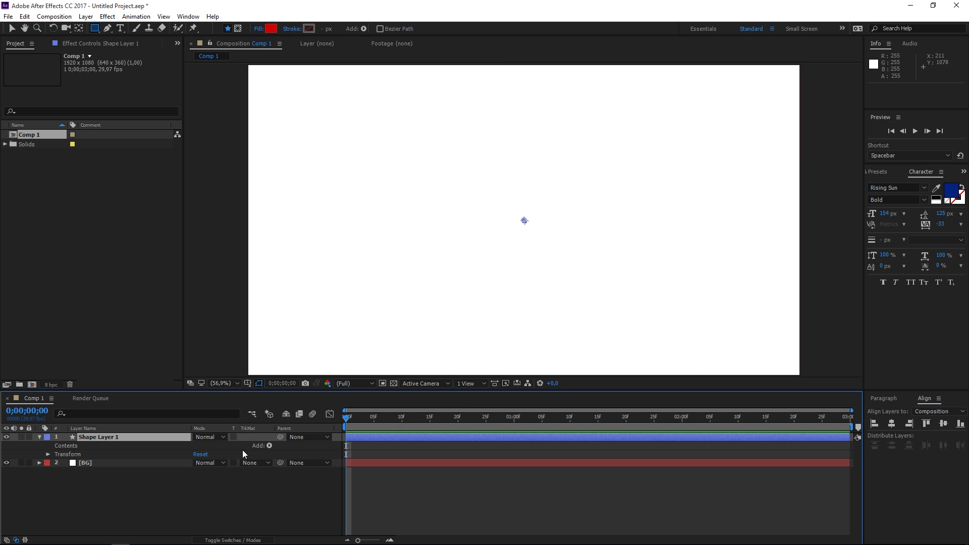
{"action": "left_click", "coordinate": [269, 446]}
{"action": "left_click", "coordinate": [304, 241]}
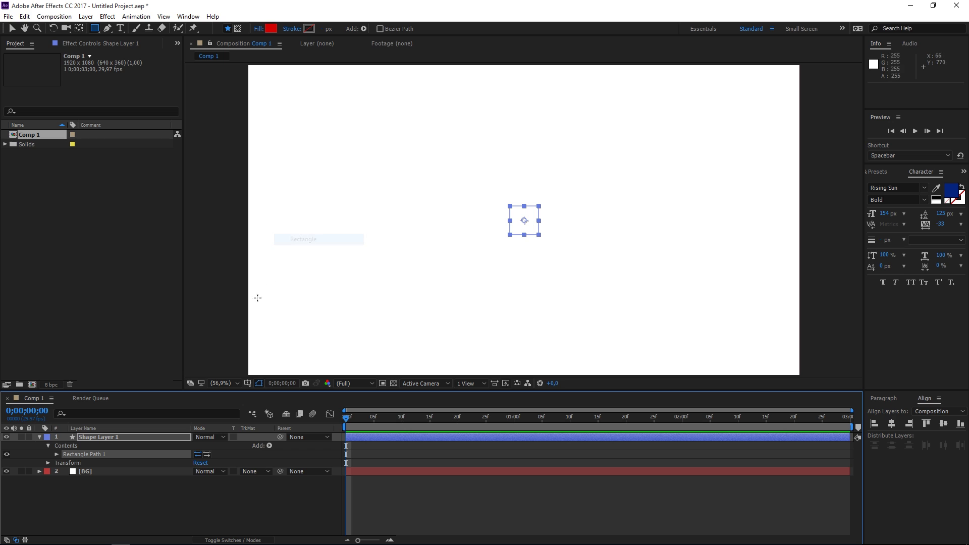
Step: Set the Rectangle Path size to 350 × 500
{"action": "left_click", "coordinate": [57, 454]}
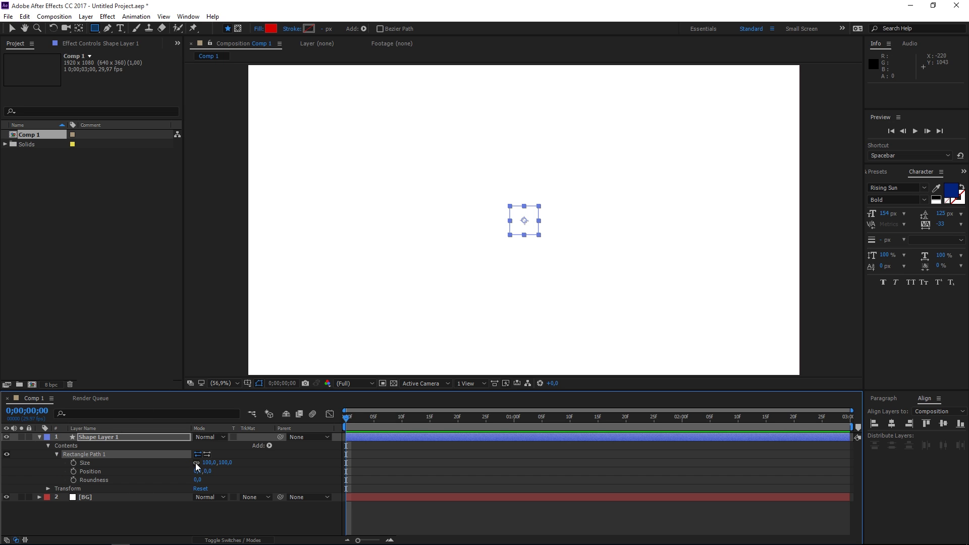
{"action": "left_click", "coordinate": [208, 463]}
{"action": "type", "text": "350"}
{"action": "key", "text": "Return"}
{"action": "left_click", "coordinate": [232, 463]}
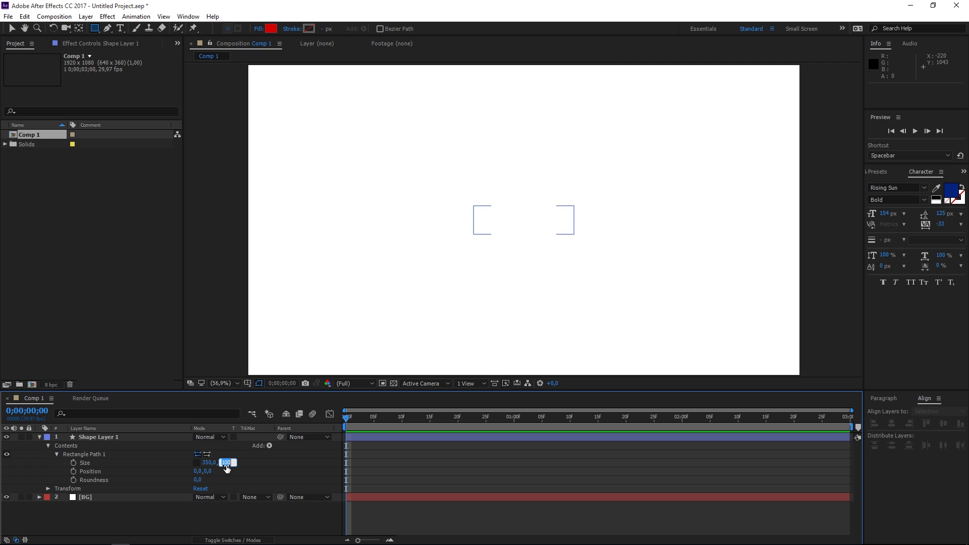
{"action": "type", "text": "500"}
{"action": "key", "text": "Return"}
{"action": "left_click", "coordinate": [157, 437]}
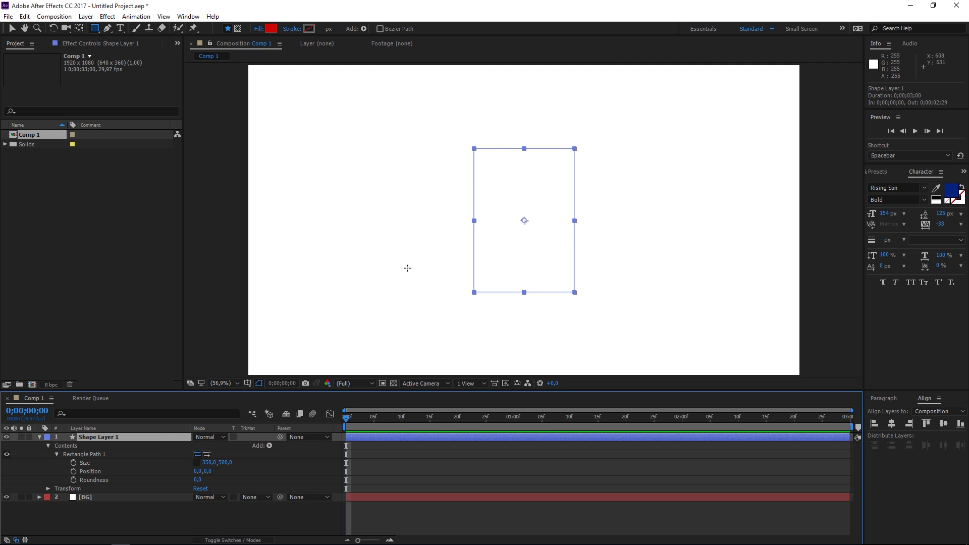
Step: Add a stroke to the rectangle and colour it light blue
{"action": "left_click", "coordinate": [269, 447]}
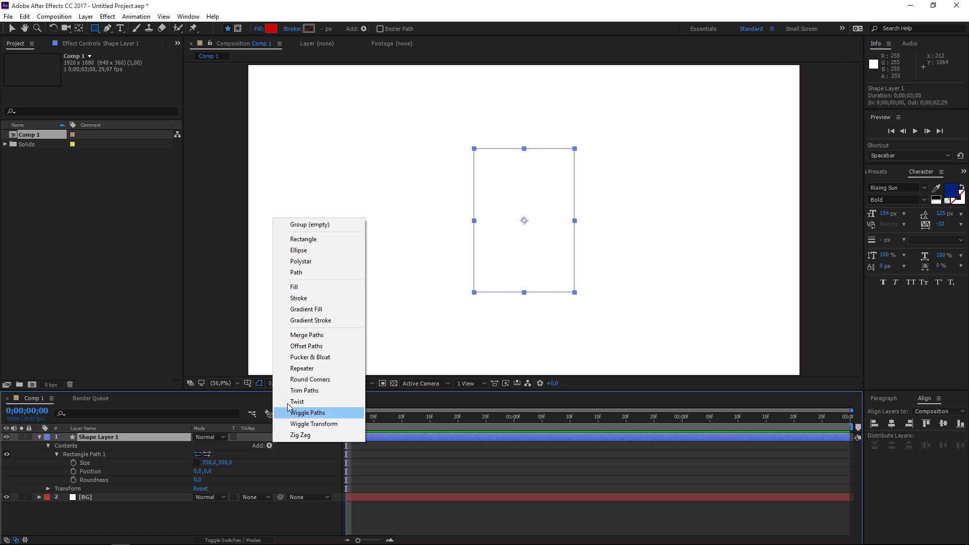
{"action": "left_click", "coordinate": [303, 299]}
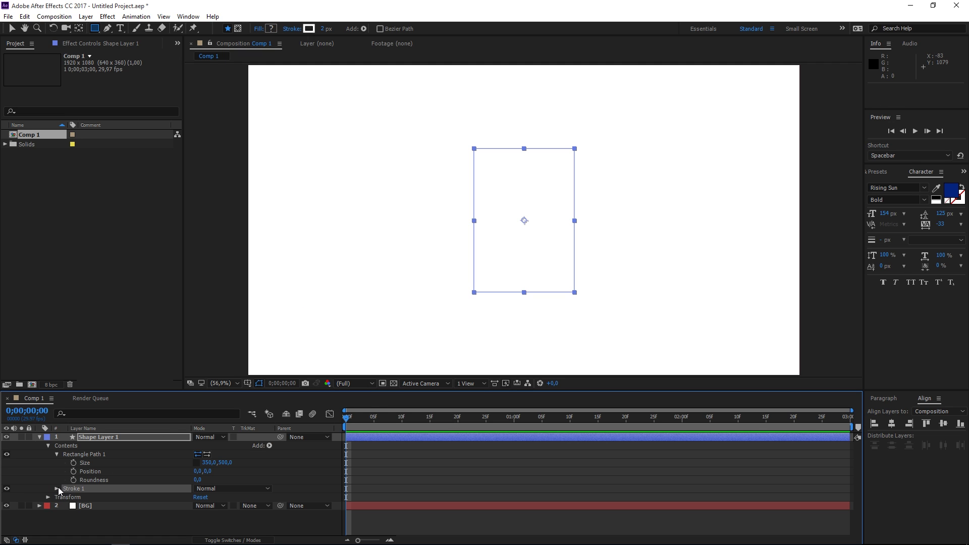
{"action": "left_click", "coordinate": [56, 488]}
{"action": "left_click", "coordinate": [200, 480]}
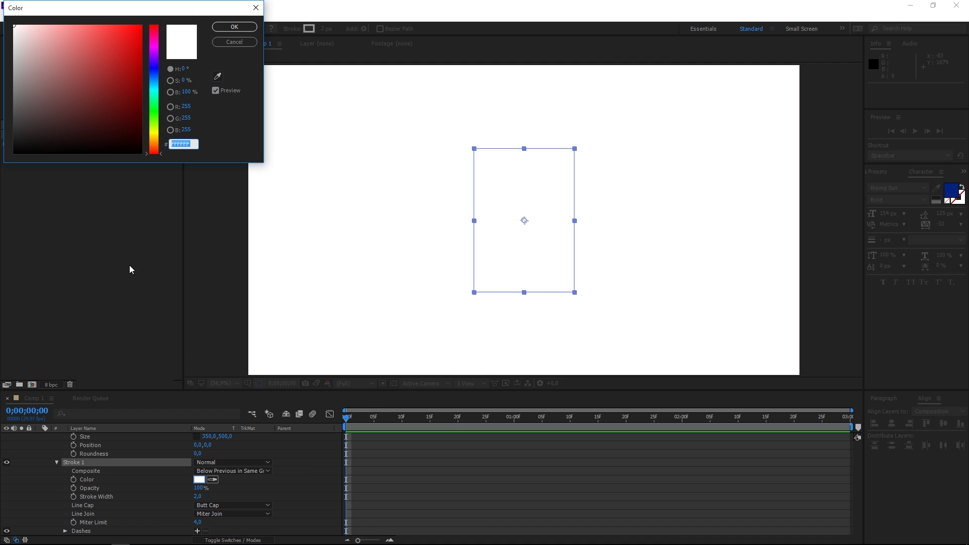
{"action": "left_click", "coordinate": [154, 77]}
{"action": "left_click_drag", "start_coordinate": [99, 24], "coordinate": [105, 13]}
{"action": "left_click", "coordinate": [234, 26]}
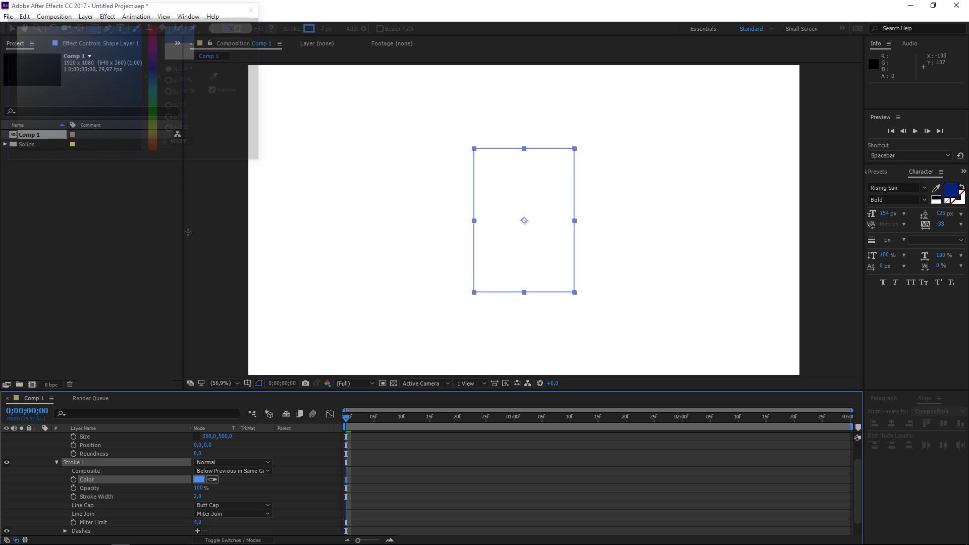
Step: Set the stroke width to 65
{"action": "left_click_drag", "start_coordinate": [198, 496], "coordinate": [237, 500]}
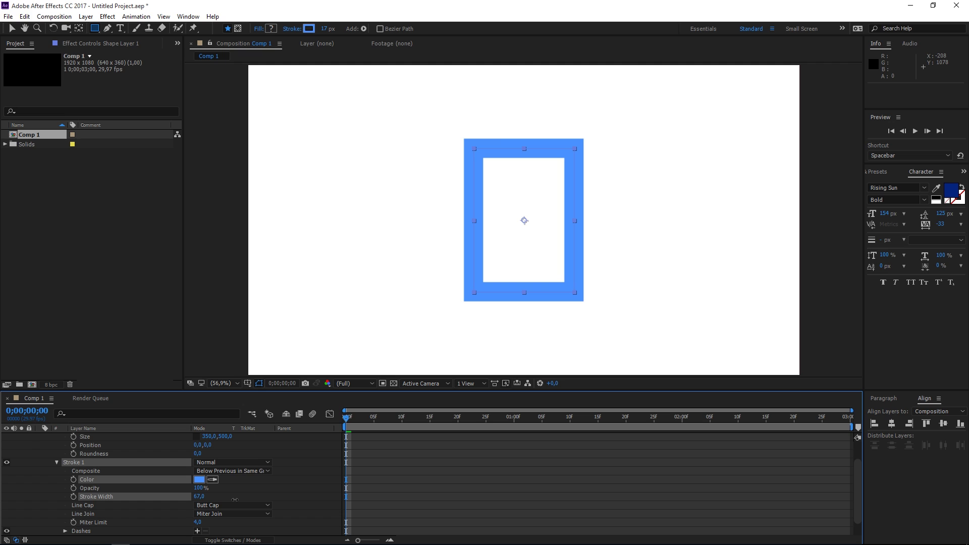
{"action": "left_click", "coordinate": [202, 496]}
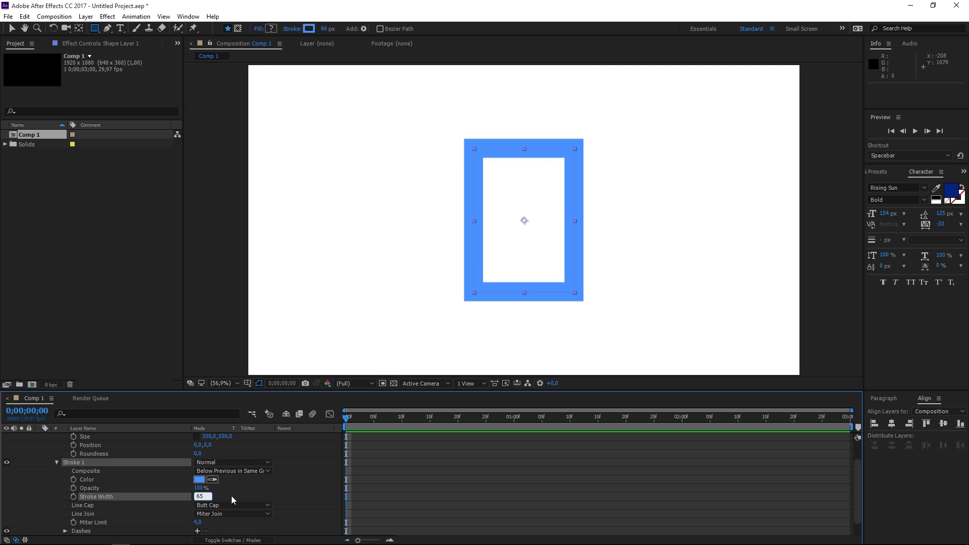
{"action": "type", "text": "65"}
{"action": "key", "text": "Return"}
{"action": "scroll", "coordinate": [50, 452], "scroll_direction": "up", "scroll_amount": 2}
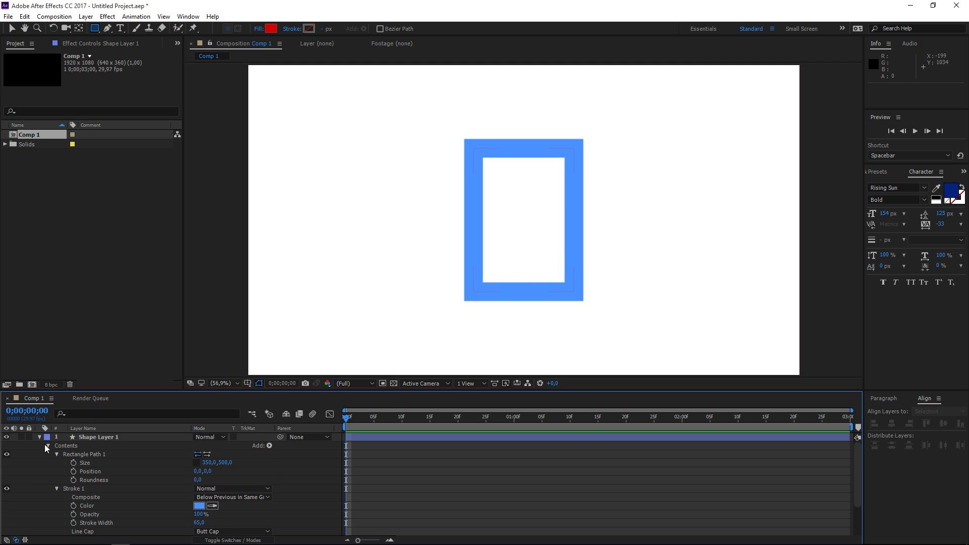
Step: Apply Linear Wipe to Shape Layer 1 with Transition Completion at 50%
{"action": "left_click", "coordinate": [39, 437]}
{"action": "left_click", "coordinate": [881, 173]}
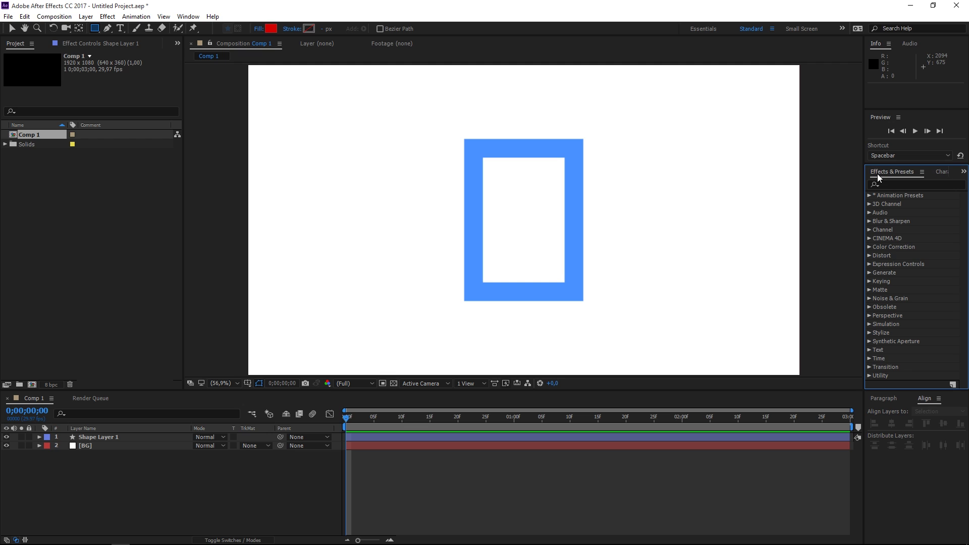
{"action": "left_click", "coordinate": [890, 185]}
{"action": "type", "text": "linear"}
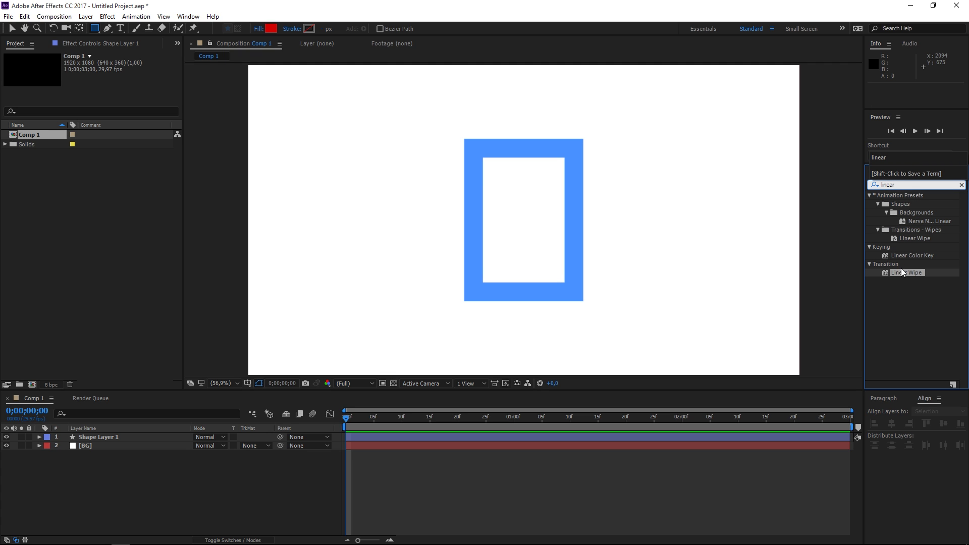
{"action": "left_click_drag", "start_coordinate": [904, 272], "coordinate": [669, 442]}
{"action": "key", "text": "v"}
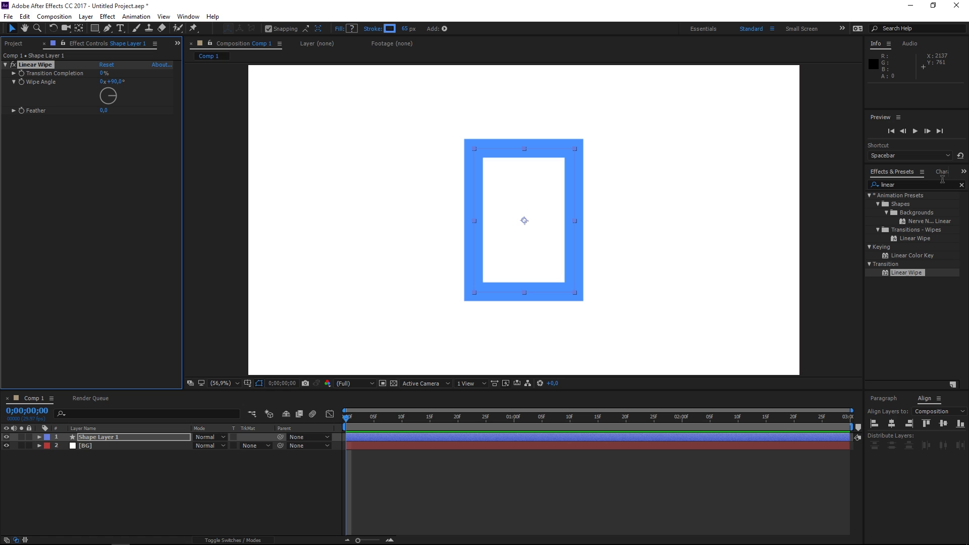
{"action": "left_click", "coordinate": [961, 185]}
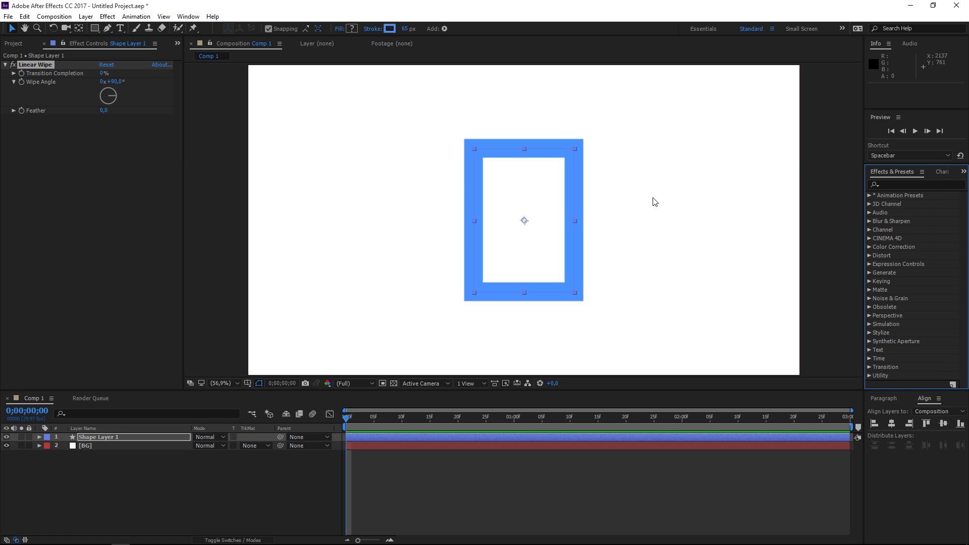
{"action": "left_click", "coordinate": [103, 73]}
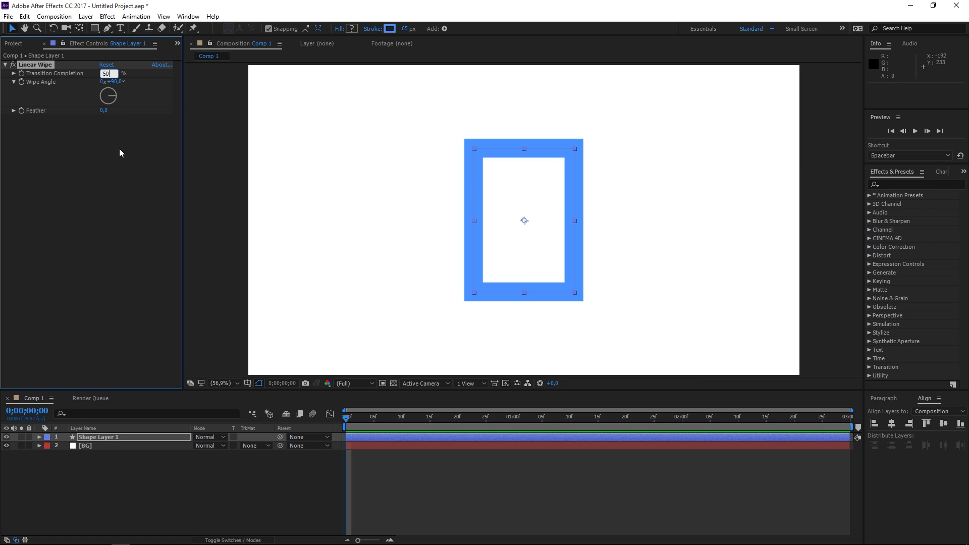
{"action": "key", "text": "Return"}
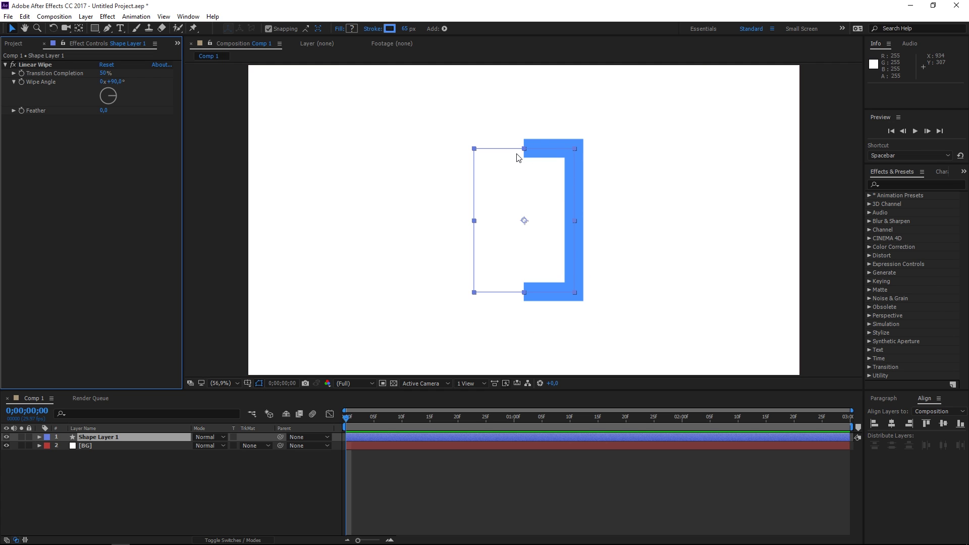
Step: Rename Shape Layer 1 to Right
{"action": "right_click", "coordinate": [124, 438]}
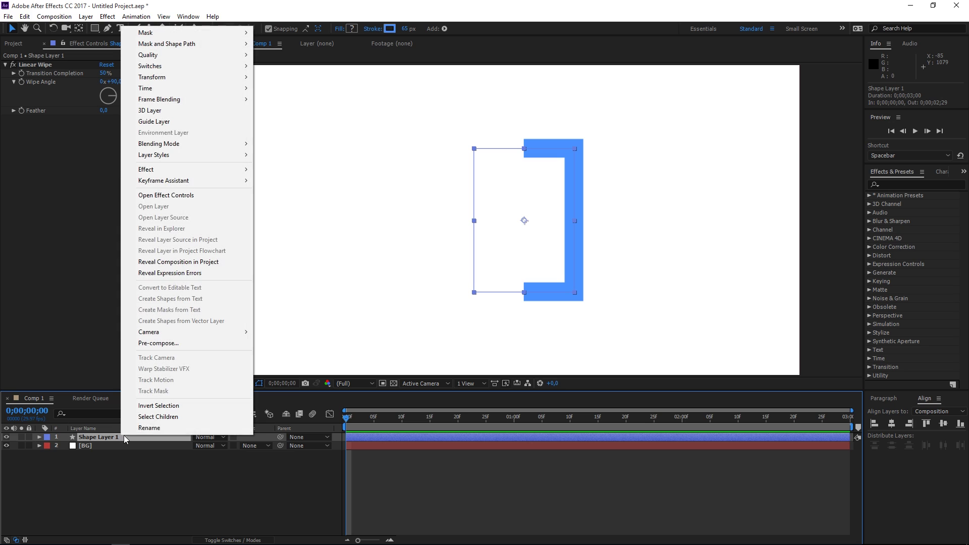
{"action": "left_click", "coordinate": [146, 427]}
{"action": "type", "text": "Right"}
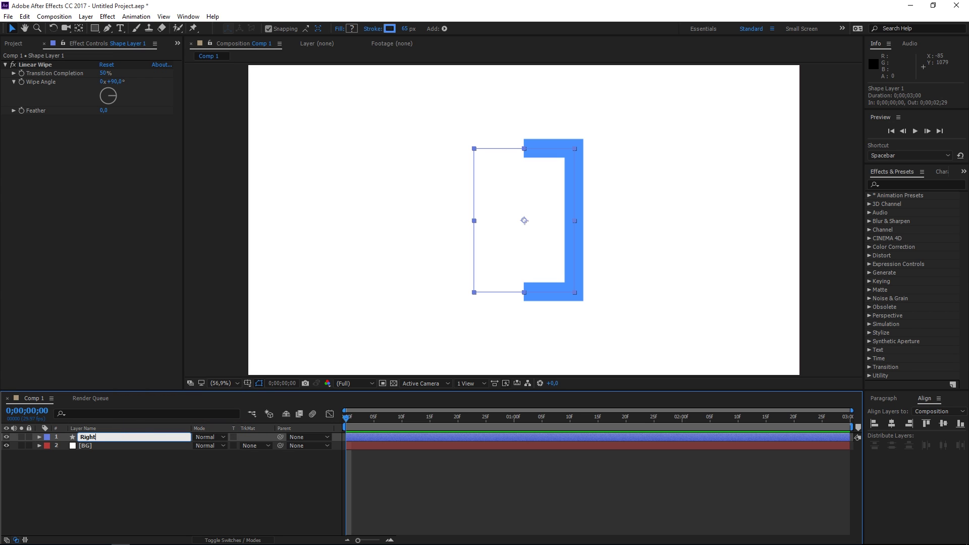
{"action": "key", "text": "Return"}
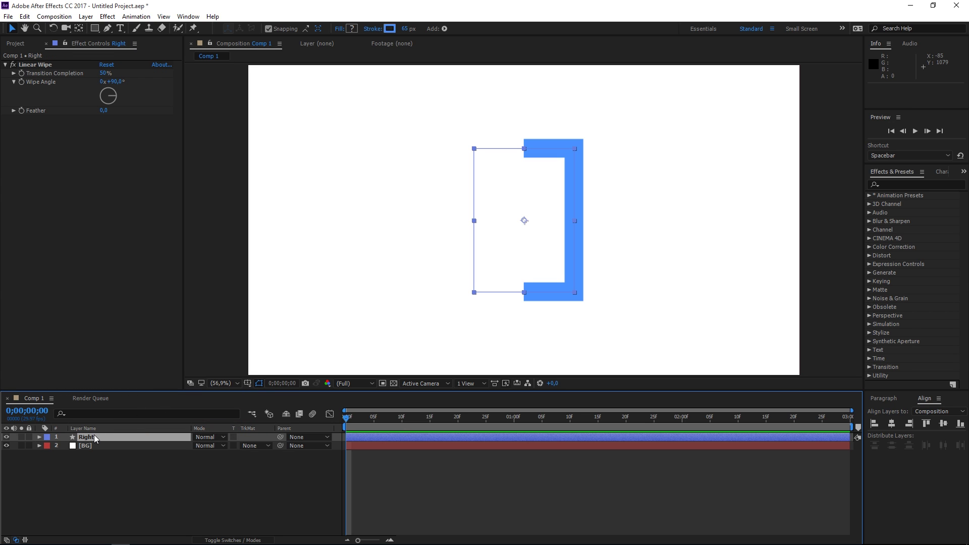
Step: Duplicate Right, name the copy Left, and set its wipe angle to -90°
{"action": "key", "text": "ctrl+d"}
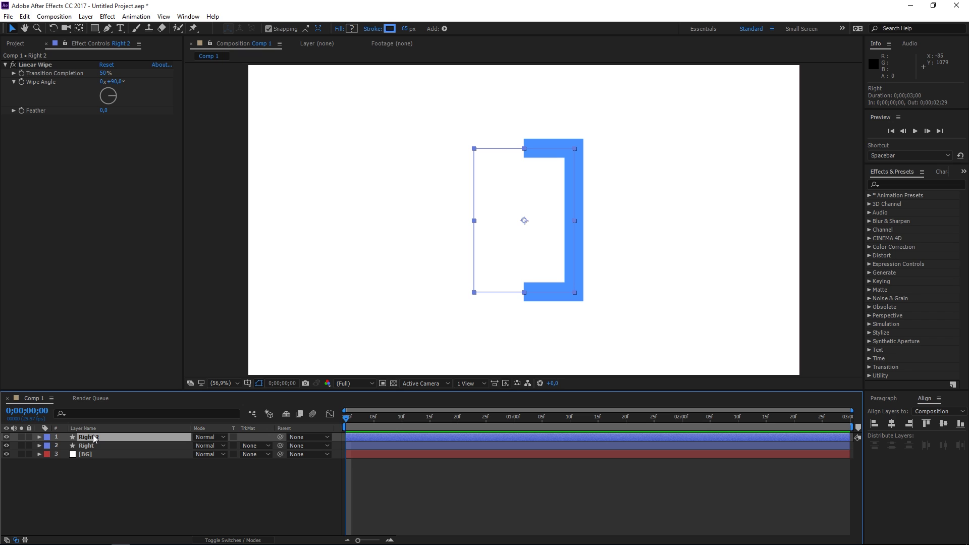
{"action": "right_click", "coordinate": [95, 439]}
{"action": "left_click", "coordinate": [147, 427]}
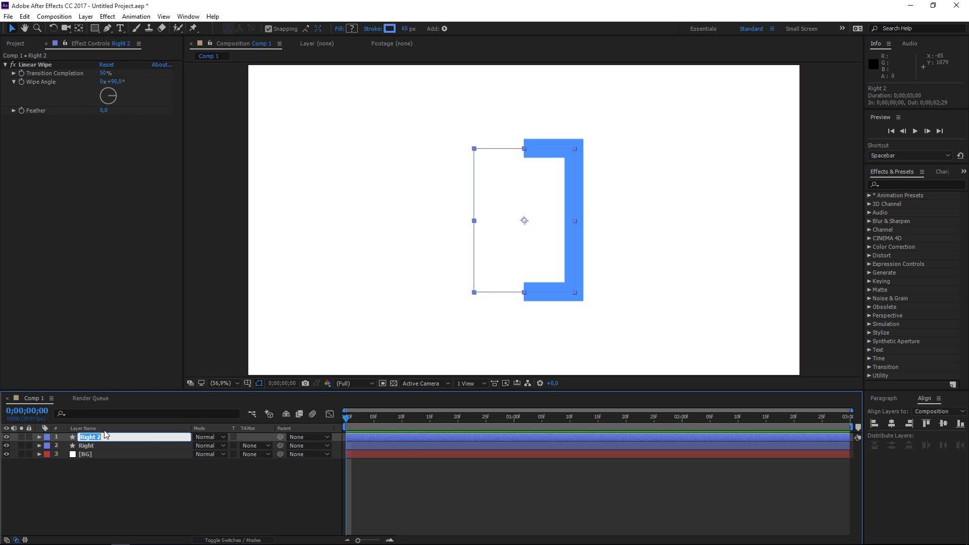
{"action": "type", "text": "Left"}
{"action": "key", "text": "Return"}
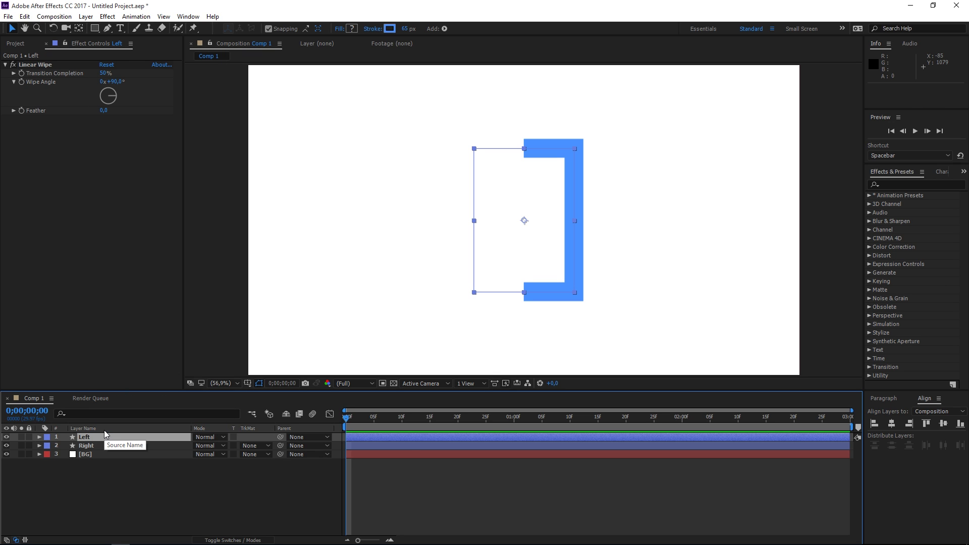
{"action": "left_click", "coordinate": [114, 81]}
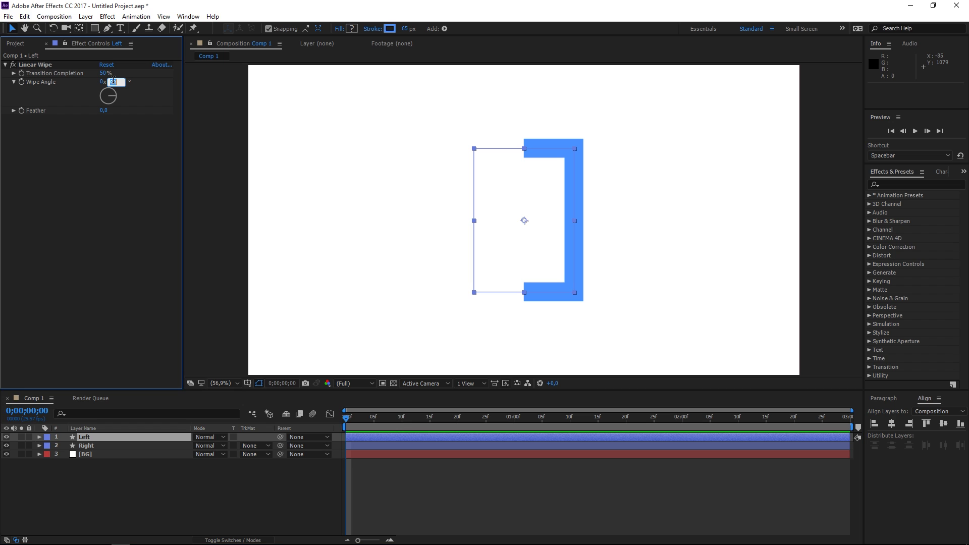
{"action": "type", "text": "-90"}
{"action": "key", "text": "Return"}
Step: Check the Left half's visibility and move Right to the top of the stack
{"action": "left_click", "coordinate": [6, 437]}
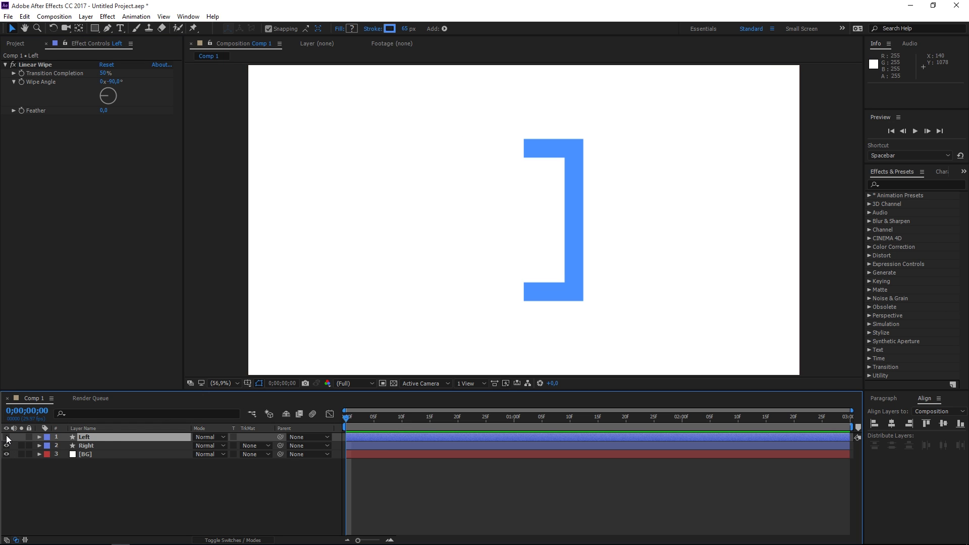
{"action": "left_click", "coordinate": [6, 437]}
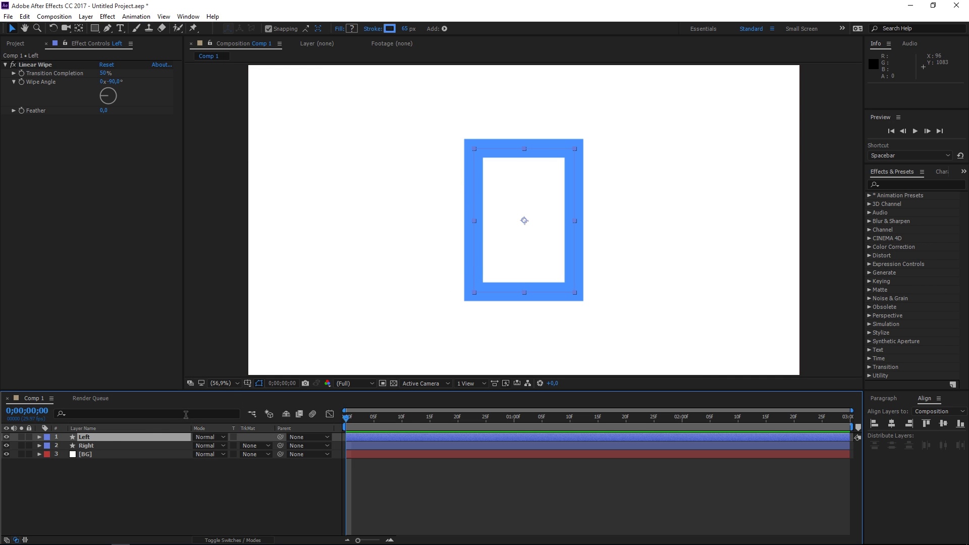
{"action": "left_click", "coordinate": [79, 446]}
{"action": "left_click_drag", "start_coordinate": [83, 448], "coordinate": [99, 439]}
Step: Type the two-line text 'HOW TO' / 'MAKE THIS' in the composition
{"action": "left_click", "coordinate": [120, 29]}
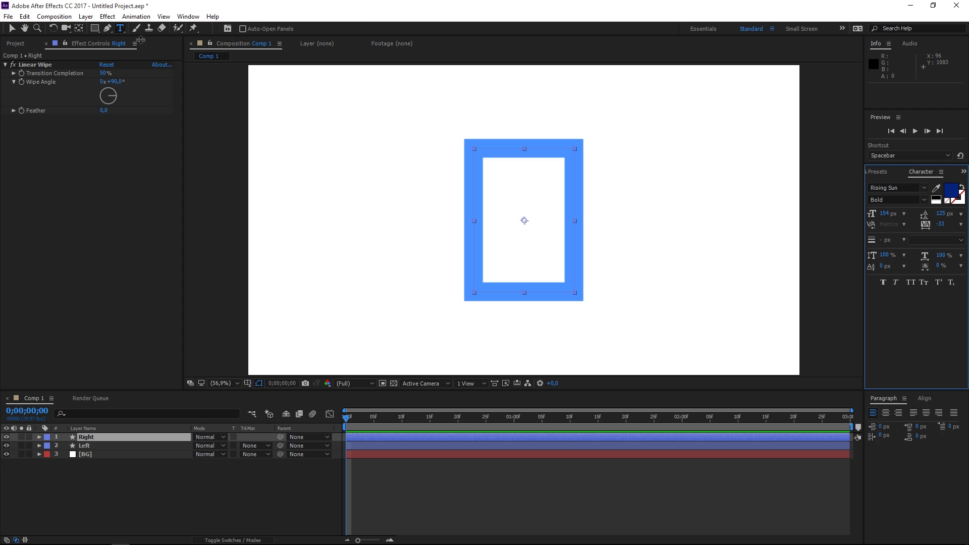
{"action": "left_click", "coordinate": [455, 195]}
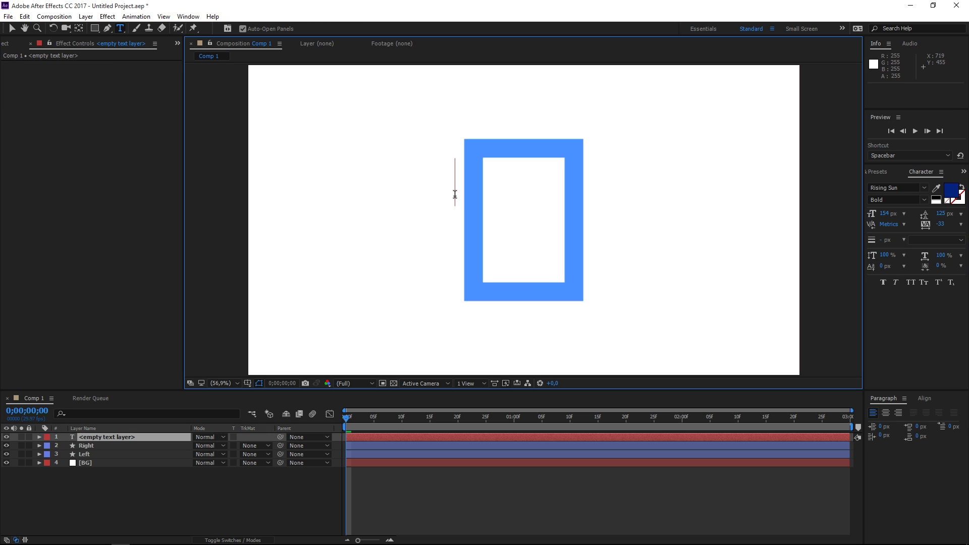
{"action": "type", "text": "HOW TO"}
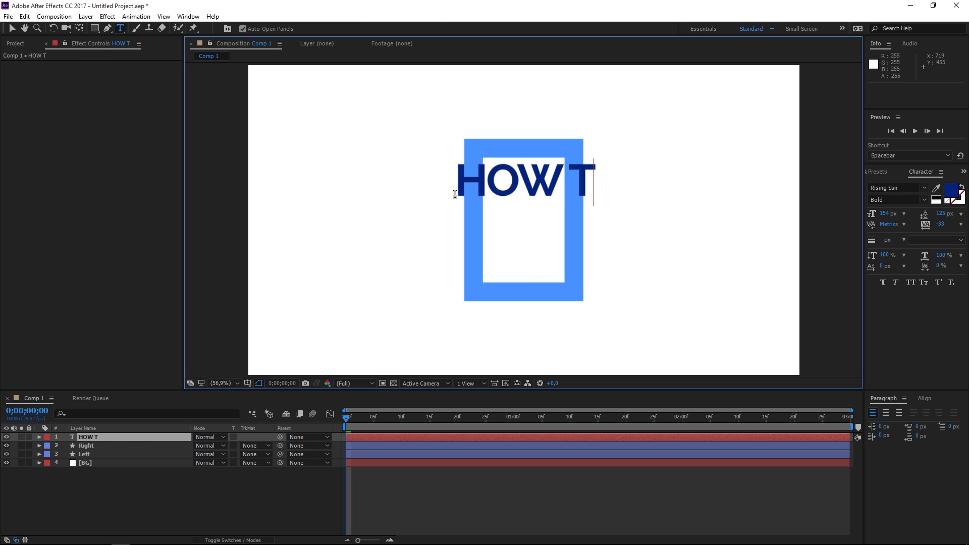
{"action": "key", "text": "Return"}
{"action": "type", "text": "MAKE THIS"}
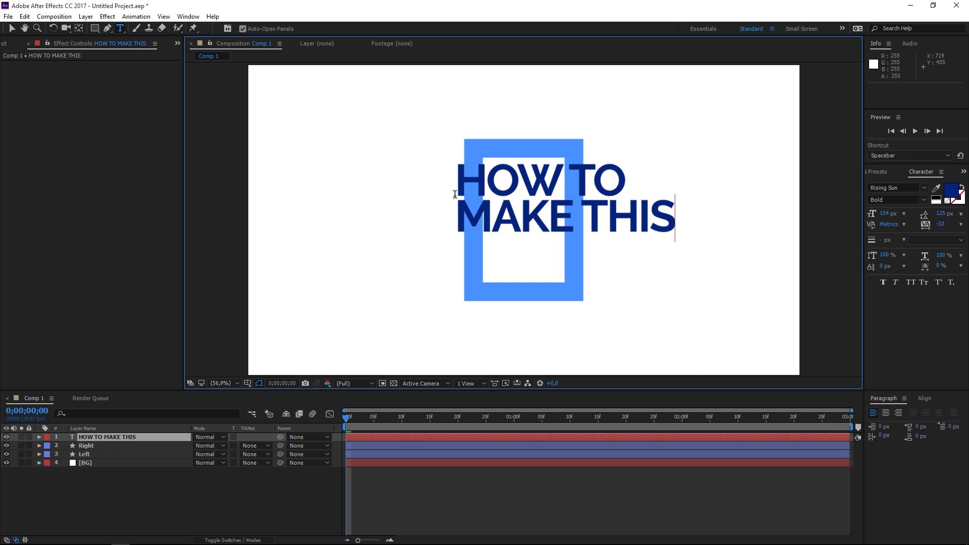
{"action": "left_click", "coordinate": [12, 28]}
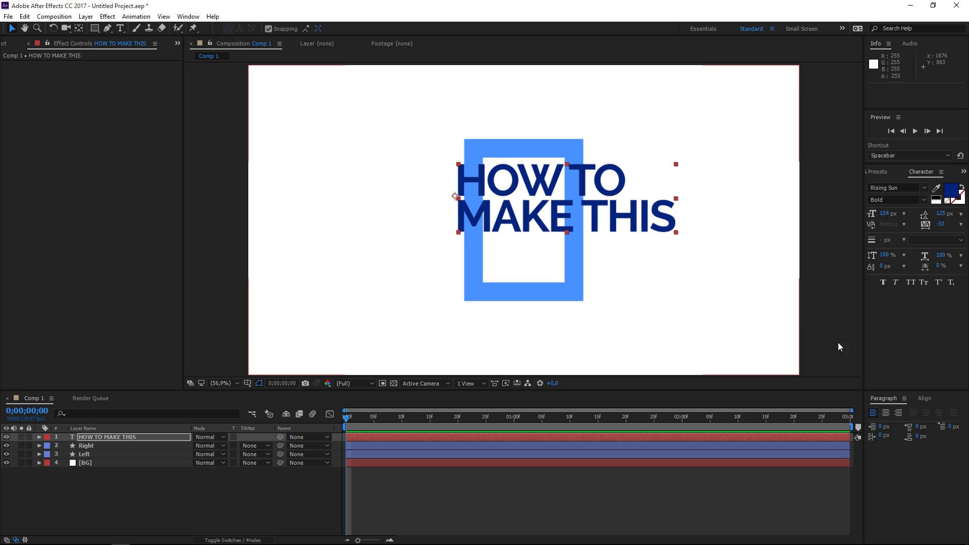
Step: Centre the text horizontally and vertically in the composition
{"action": "left_click", "coordinate": [925, 398]}
{"action": "left_click", "coordinate": [893, 423]}
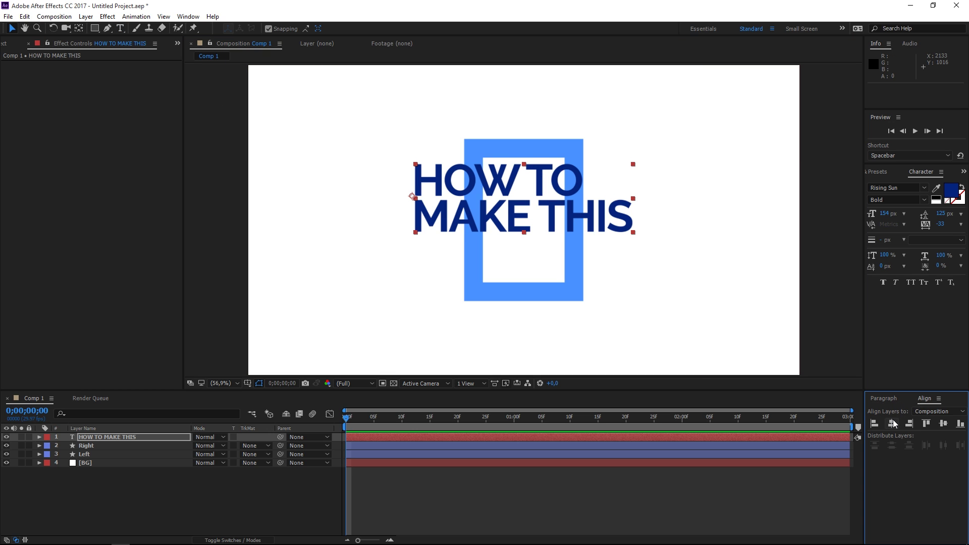
{"action": "left_click", "coordinate": [943, 424]}
Step: Move the HOW TO MAKE THIS layer below the Right layer and select Right
{"action": "left_click", "coordinate": [99, 440]}
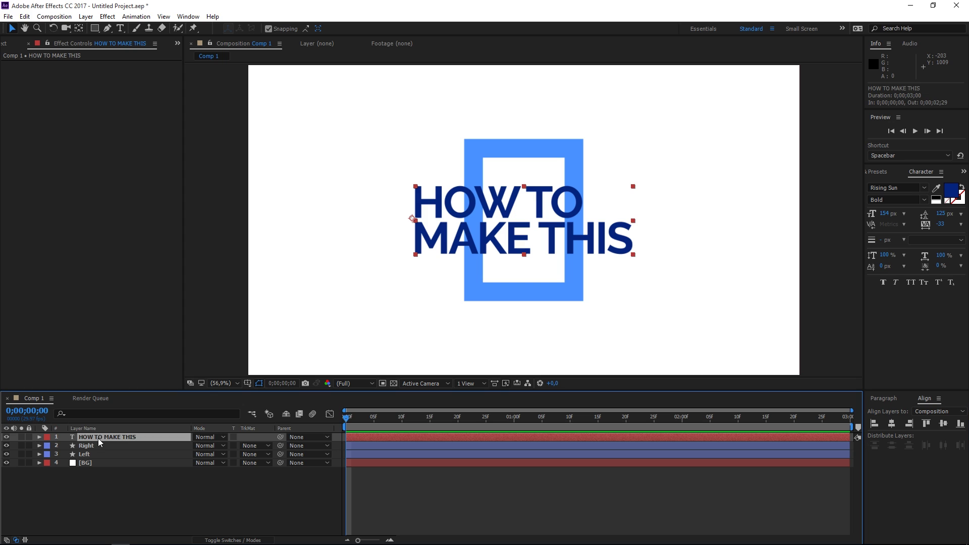
{"action": "left_click_drag", "start_coordinate": [92, 440], "coordinate": [97, 450]}
{"action": "left_click", "coordinate": [87, 437]}
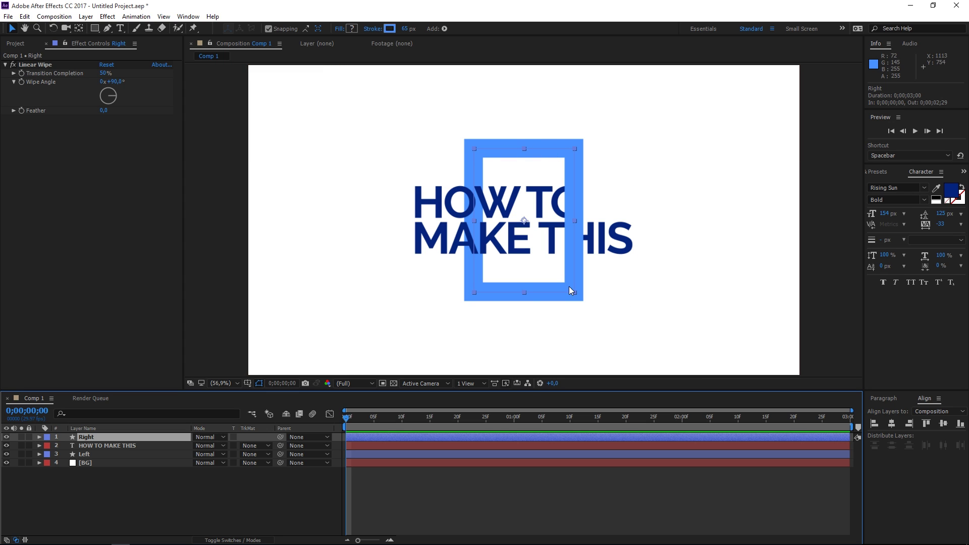
Step: Set the Right layer's opacity to 90%
{"action": "left_click", "coordinate": [91, 489]}
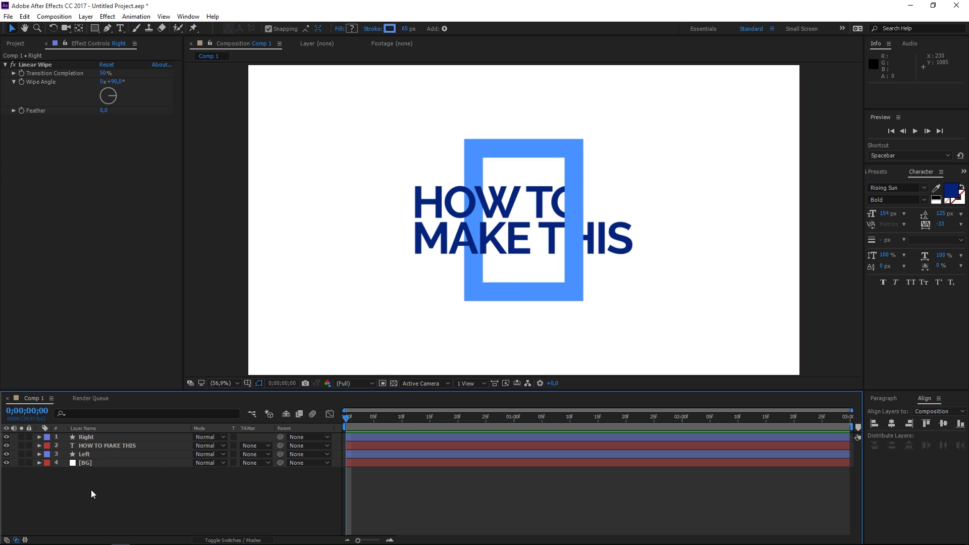
{"action": "left_click", "coordinate": [101, 437]}
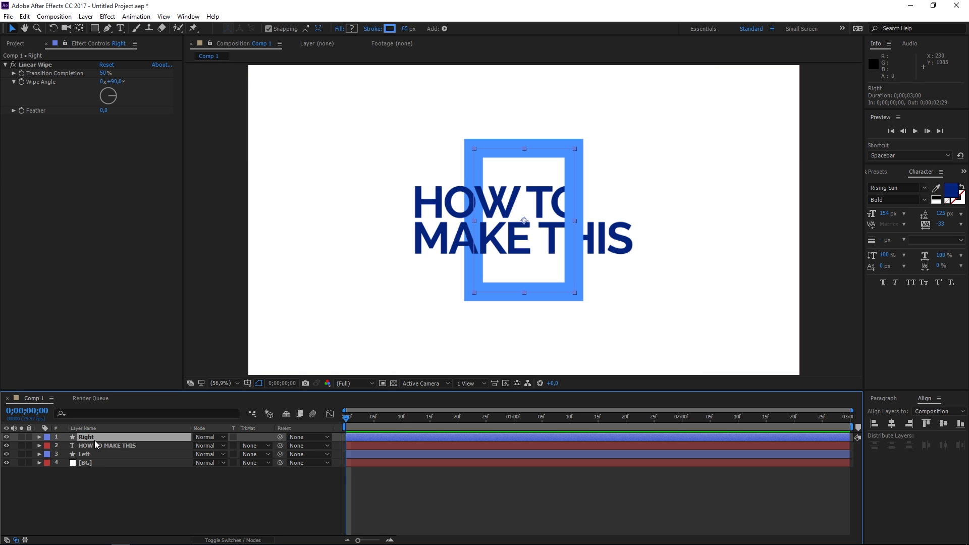
{"action": "key", "text": "t"}
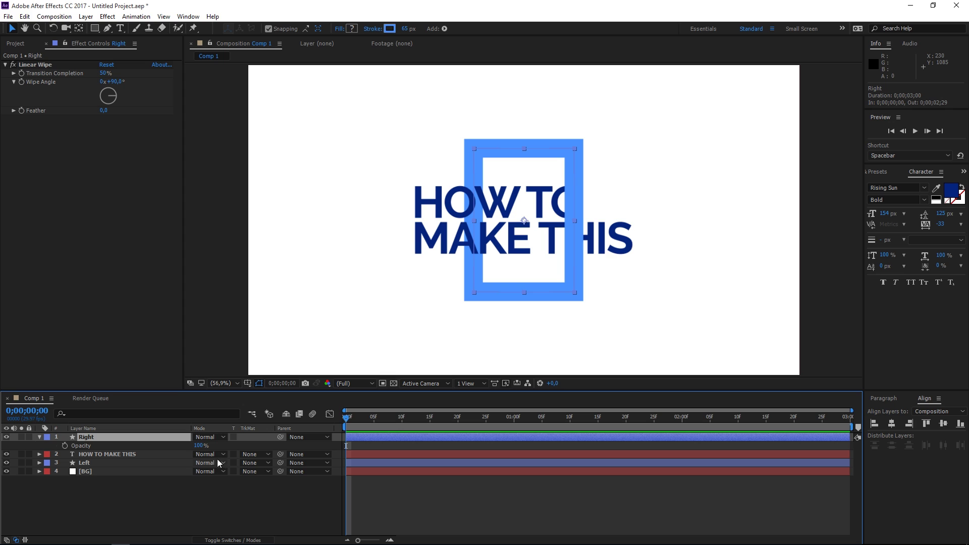
{"action": "left_click", "coordinate": [200, 446]}
{"action": "type", "text": "90"}
{"action": "left_click", "coordinate": [223, 446]}
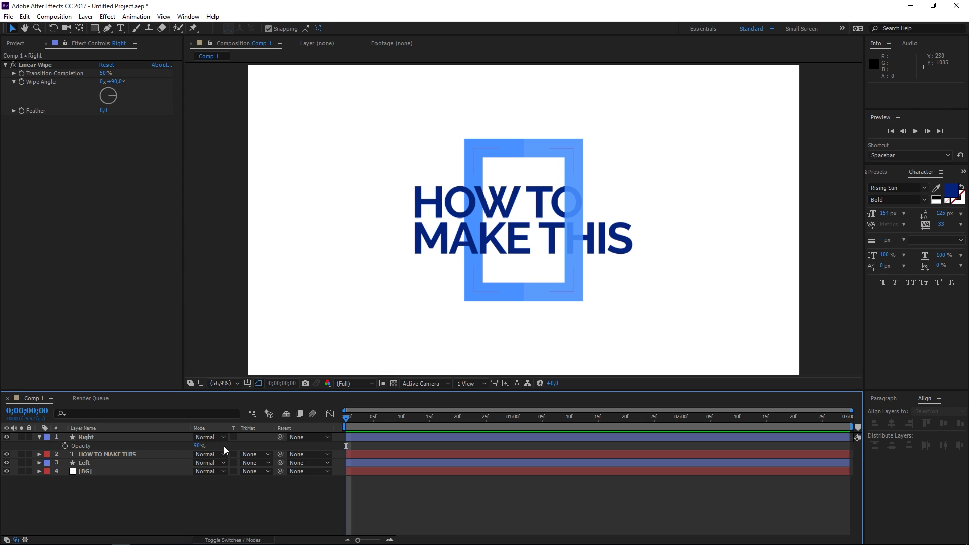
Step: Set the Left layer's opacity to 80% and collapse both layers
{"action": "left_click", "coordinate": [140, 469]}
{"action": "key", "text": "t"}
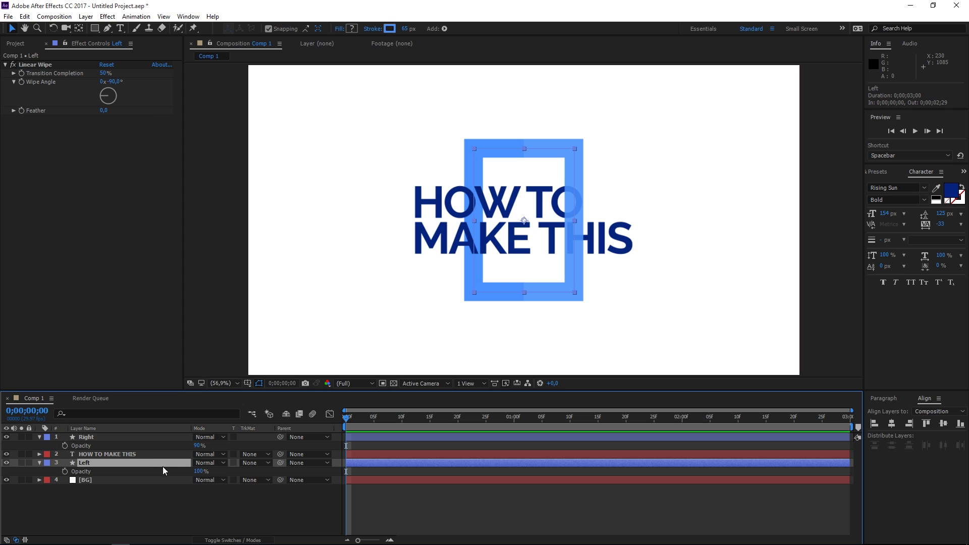
{"action": "left_click", "coordinate": [202, 472]}
{"action": "type", "text": "80"}
{"action": "left_click", "coordinate": [201, 501]}
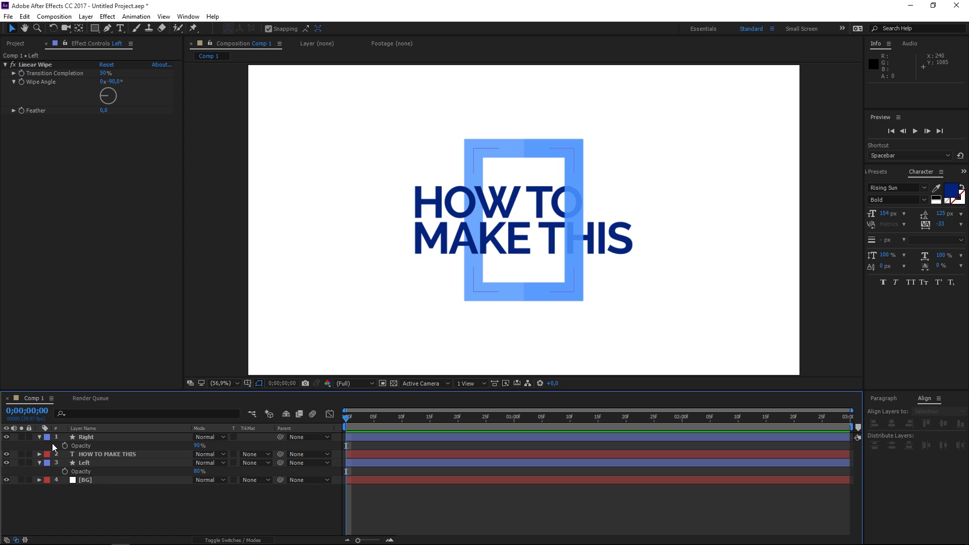
{"action": "left_click", "coordinate": [39, 438]}
{"action": "left_click", "coordinate": [39, 454]}
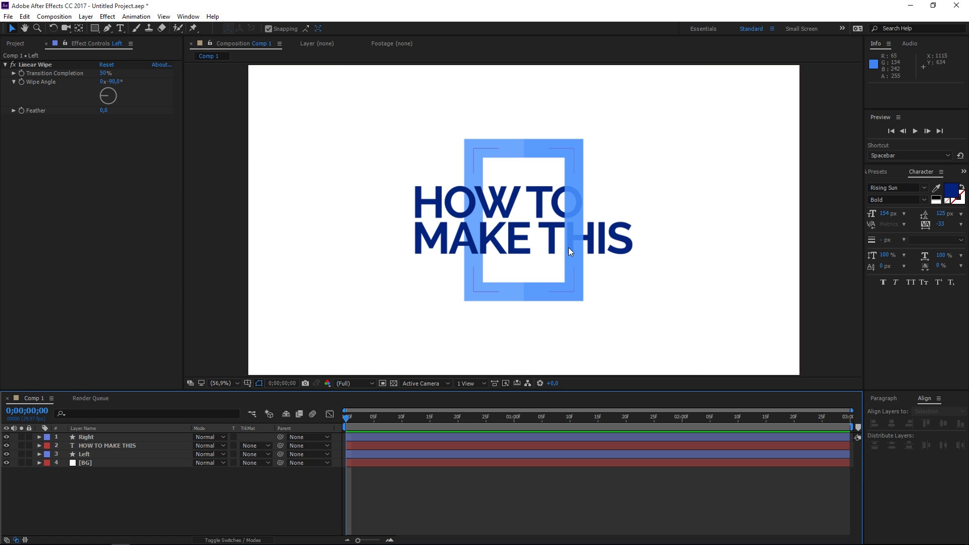
Step: Add a Null 1 layer and parent the Right and Left layers to it
{"action": "right_click", "coordinate": [177, 498]}
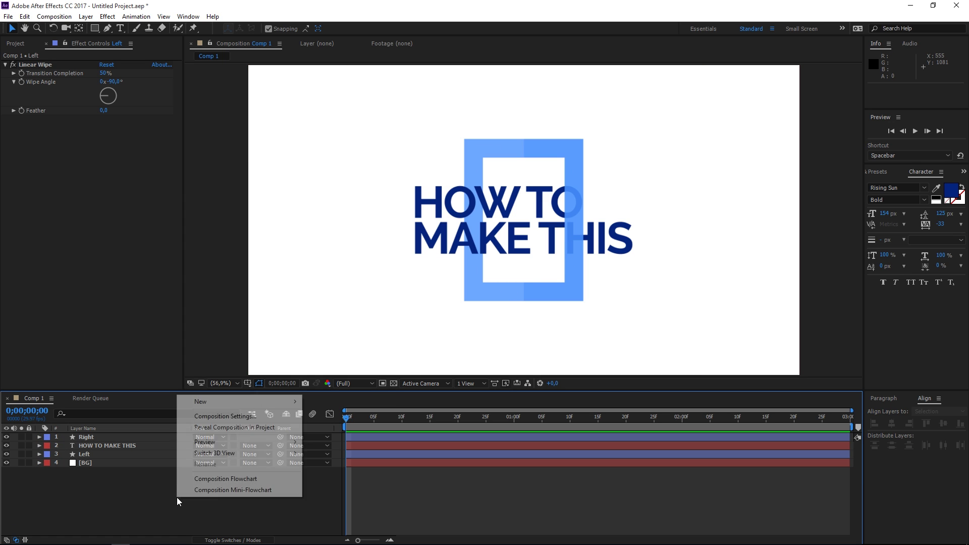
{"action": "mouse_move", "coordinate": [291, 405]}
{"action": "left_click", "coordinate": [336, 460]}
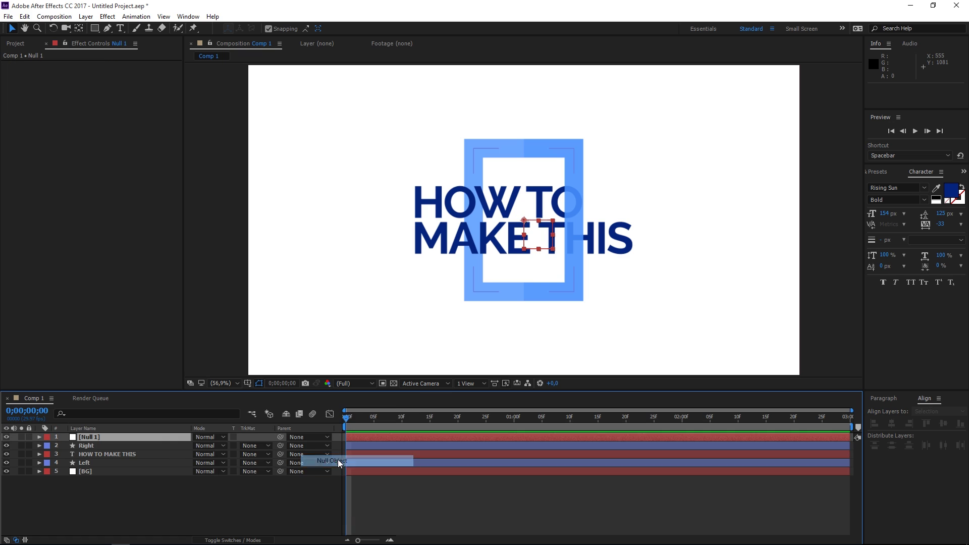
{"action": "left_click", "coordinate": [113, 463]}
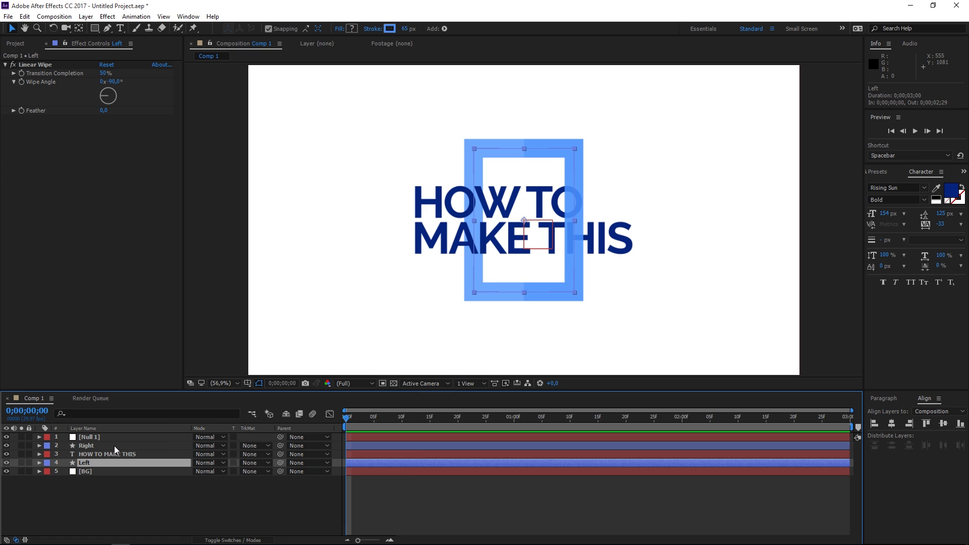
{"action": "left_click", "coordinate": [114, 446], "text": "ctrl"}
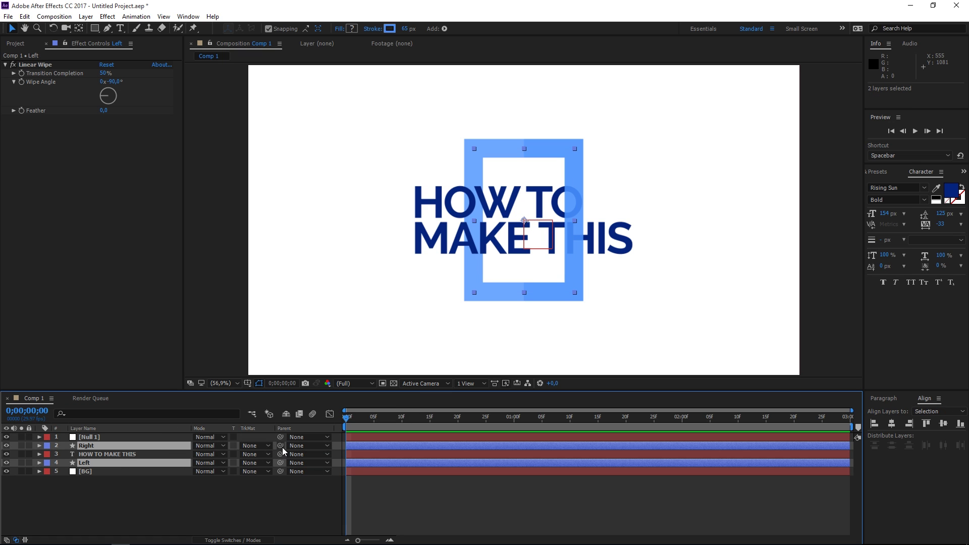
{"action": "left_click_drag", "start_coordinate": [281, 446], "coordinate": [134, 436]}
Step: Keyframe Null 1's Scale at 125% on the first frame
{"action": "left_click", "coordinate": [135, 437]}
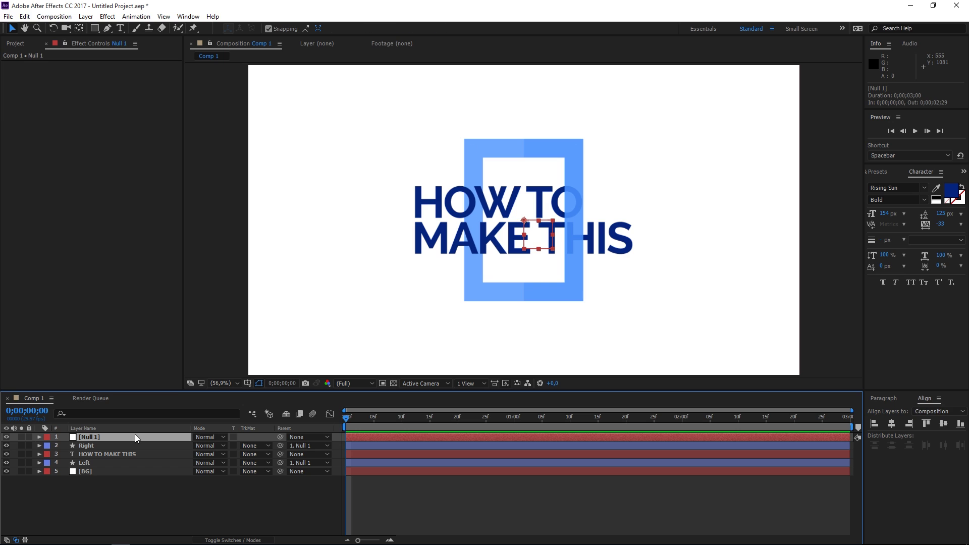
{"action": "key", "text": "s"}
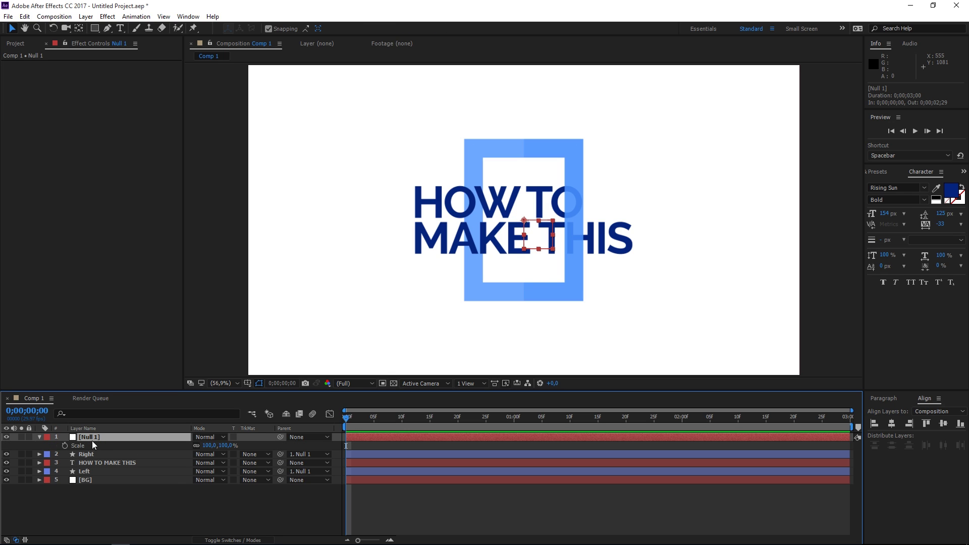
{"action": "left_click", "coordinate": [64, 445]}
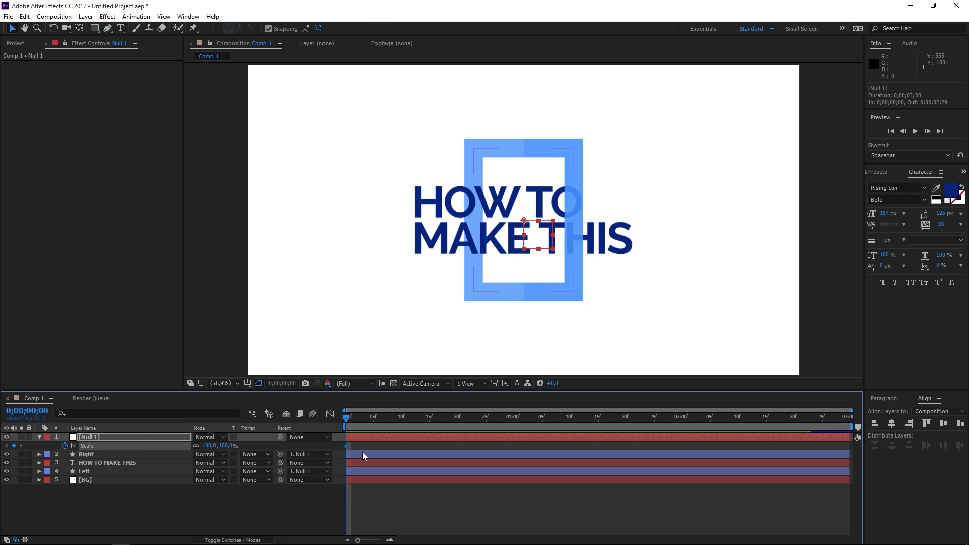
{"action": "left_click", "coordinate": [228, 445]}
{"action": "type", "text": "125"}
{"action": "left_click", "coordinate": [244, 497]}
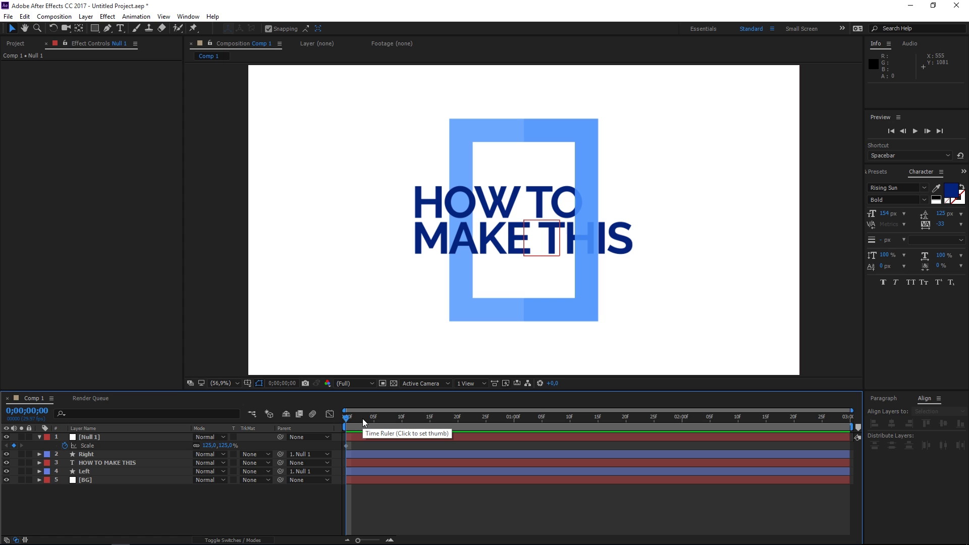
Step: Keyframe Null 1's Scale at 100% on frame 10 and scrub to check it
{"action": "key", "text": "shift+Page_Down"}
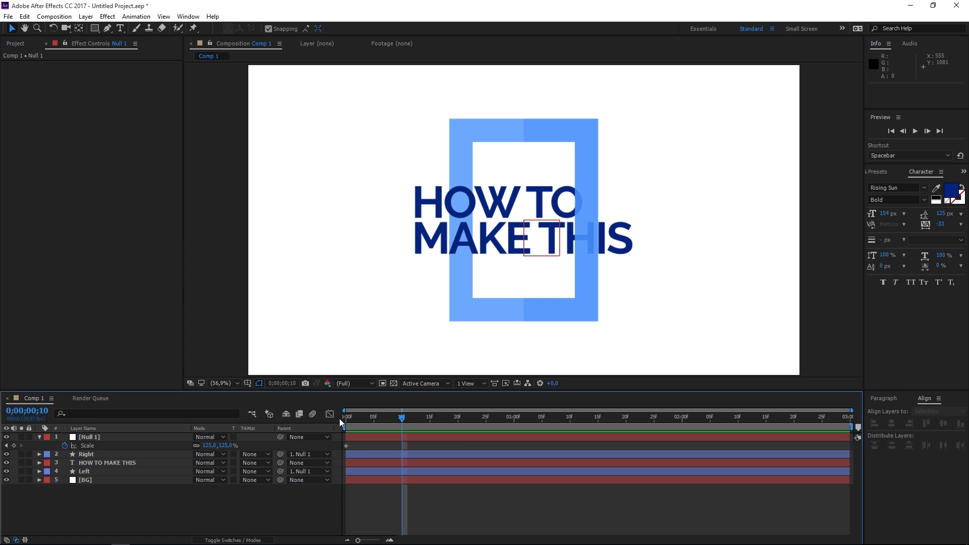
{"action": "left_click", "coordinate": [227, 447]}
{"action": "type", "text": "100"}
{"action": "key", "text": "Return"}
{"action": "left_click_drag", "start_coordinate": [349, 422], "coordinate": [404, 416]}
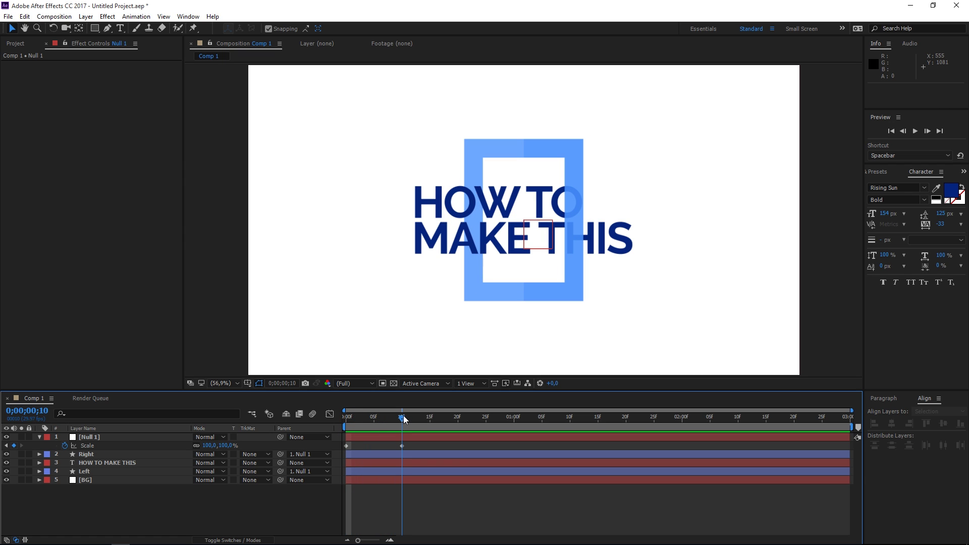
Step: Keyframe the text's Position at frame 10 with it pushed right to x 1160.9
{"action": "left_click", "coordinate": [112, 459]}
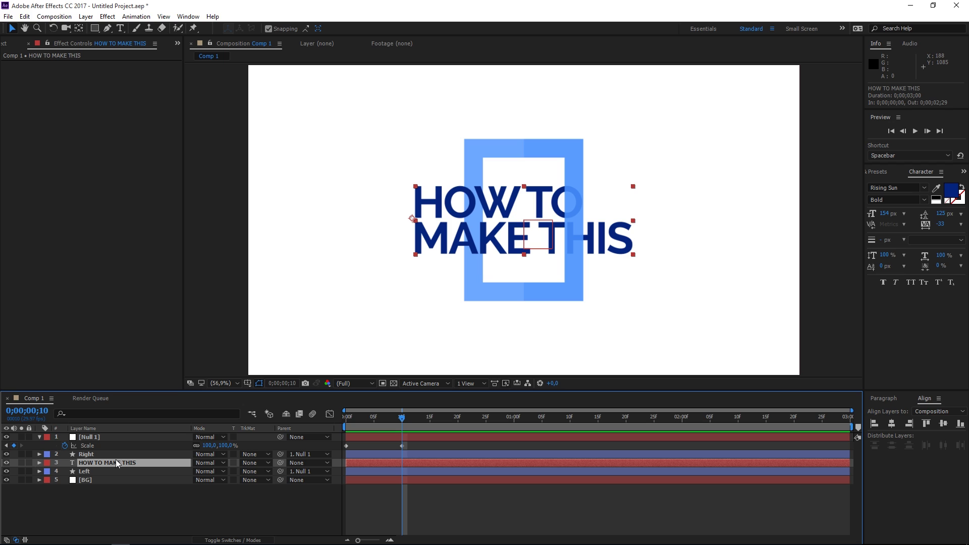
{"action": "key", "text": "p"}
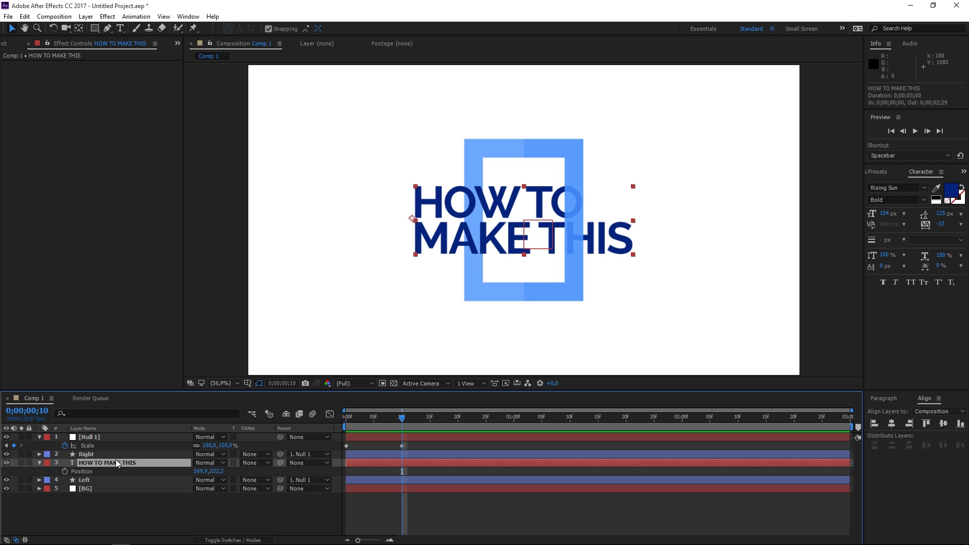
{"action": "left_click", "coordinate": [64, 471]}
{"action": "left_click_drag", "start_coordinate": [201, 471], "coordinate": [514, 491]}
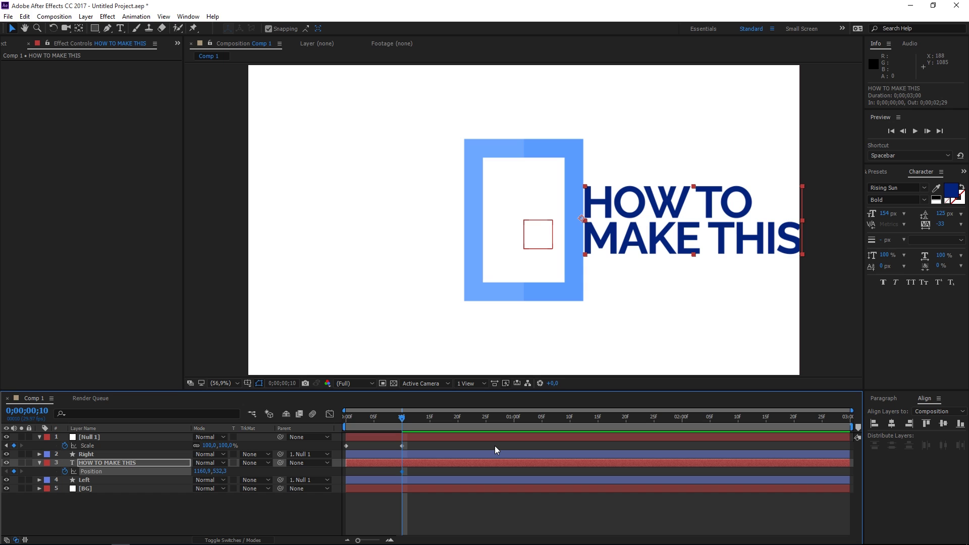
Step: At 1 second slide the text left to x 326.9, then preview the animation
{"action": "key", "text": "shift+Page_Down"}
{"action": "key", "text": "shift+Page_Down"}
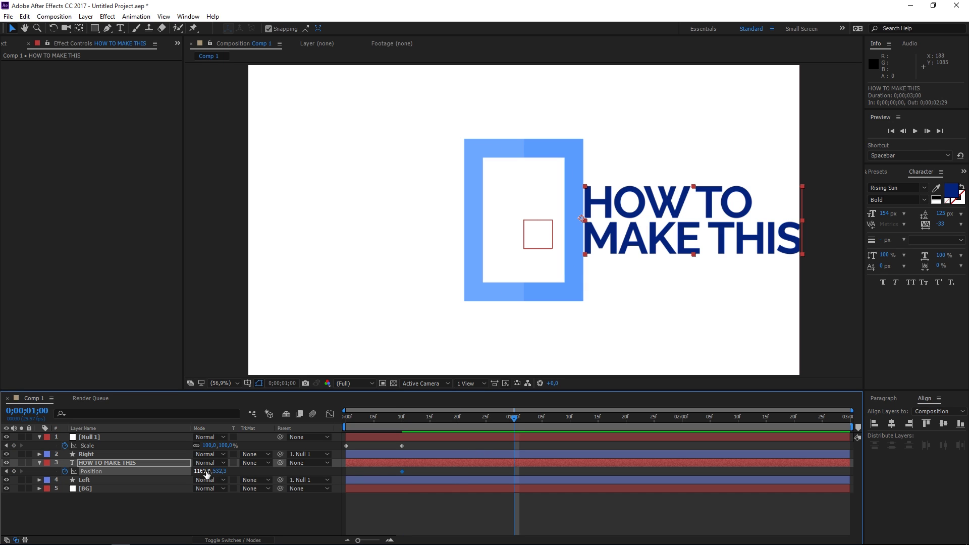
{"action": "left_click_drag", "start_coordinate": [204, 472], "coordinate": [109, 478]}
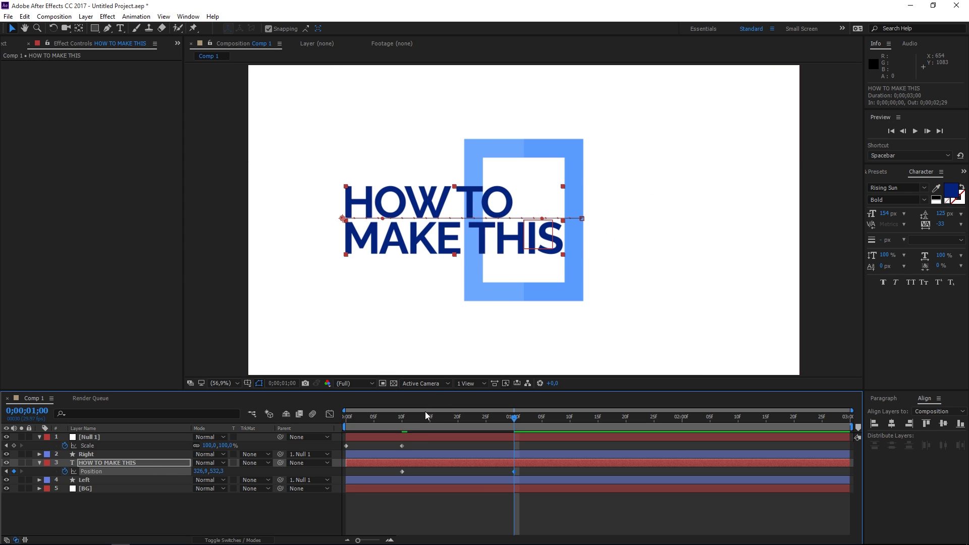
{"action": "key", "text": "space"}
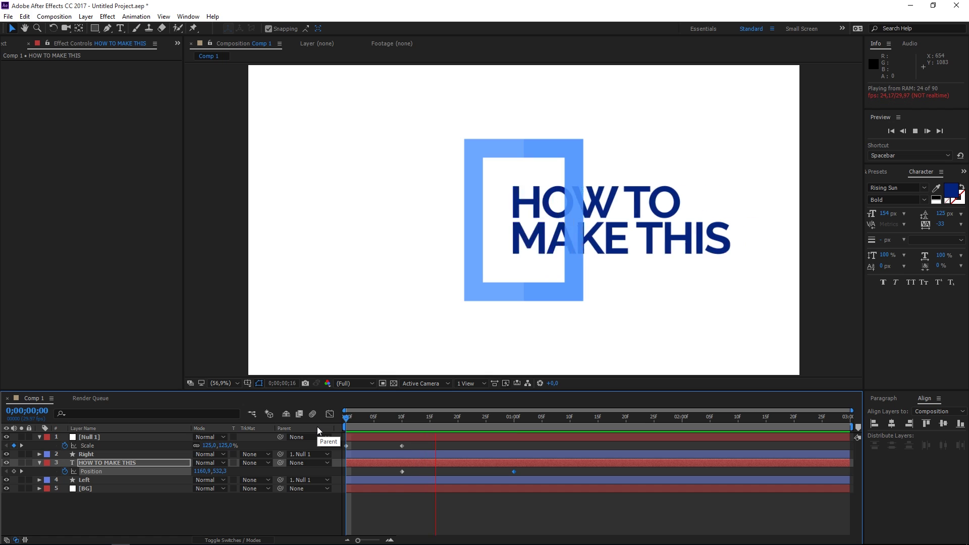
Step: Easy-ease the null's two Scale keyframes and lengthen the final ease in the speed graph
{"action": "left_click", "coordinate": [348, 417]}
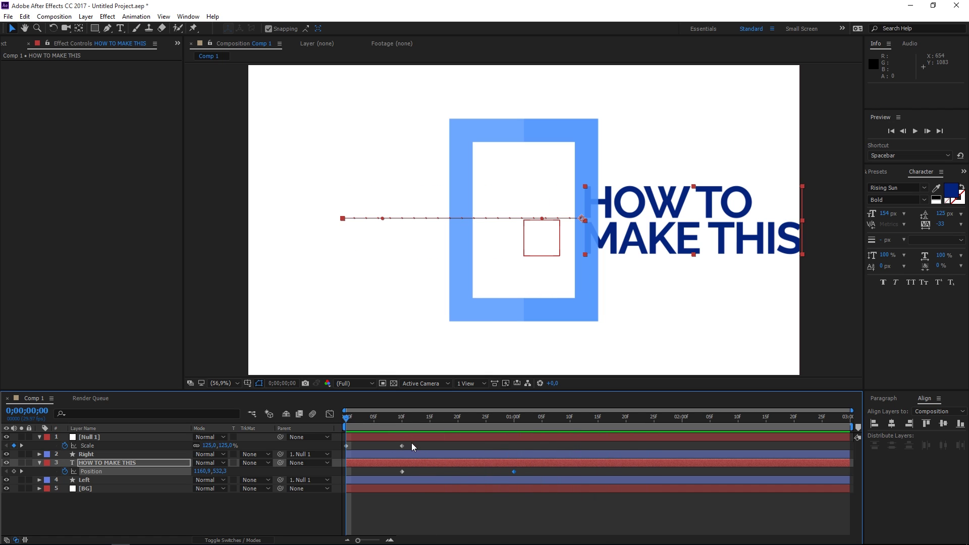
{"action": "left_click_drag", "start_coordinate": [412, 444], "coordinate": [340, 449]}
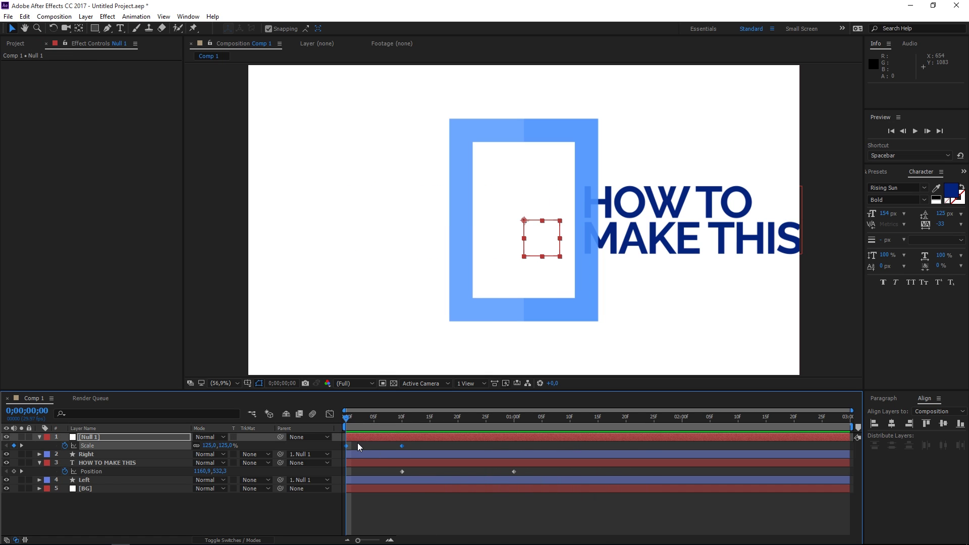
{"action": "key", "text": "F9"}
{"action": "left_click", "coordinate": [332, 415]}
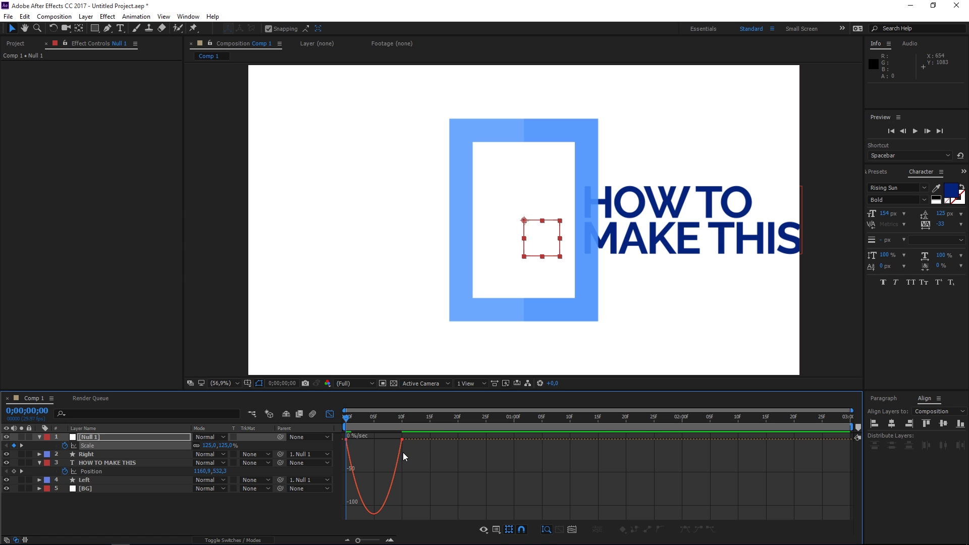
{"action": "right_click", "coordinate": [404, 452]}
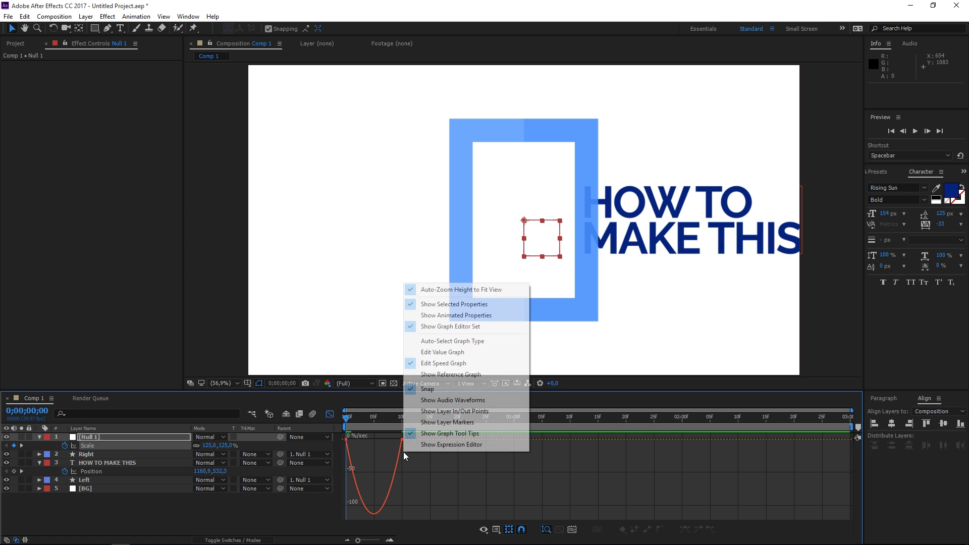
{"action": "left_click", "coordinate": [449, 365]}
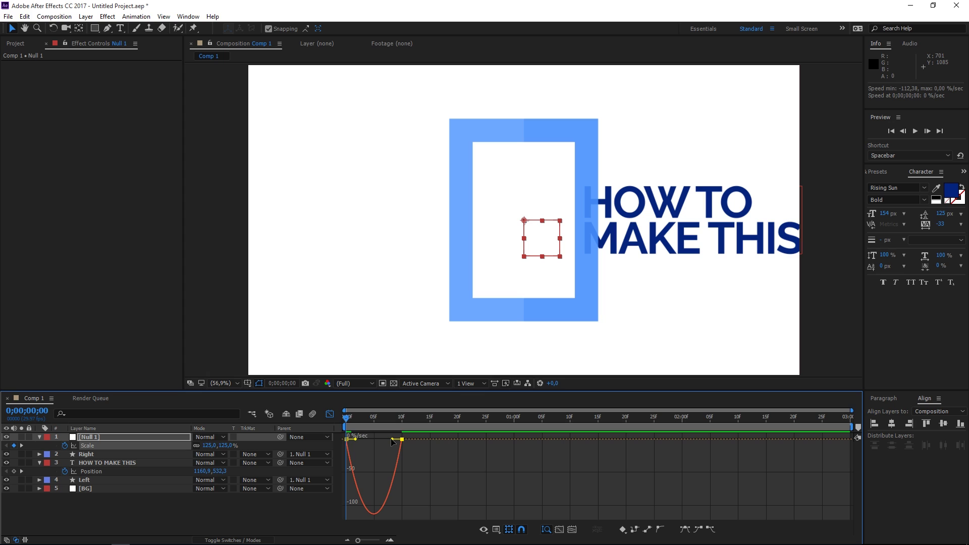
{"action": "mouse_move", "coordinate": [392, 442]}
{"action": "left_mouse_down"}
{"action": "mouse_move", "coordinate": [358, 440]}
{"action": "mouse_move", "coordinate": [383, 439]}
{"action": "left_mouse_up"}
{"action": "key", "text": "space"}
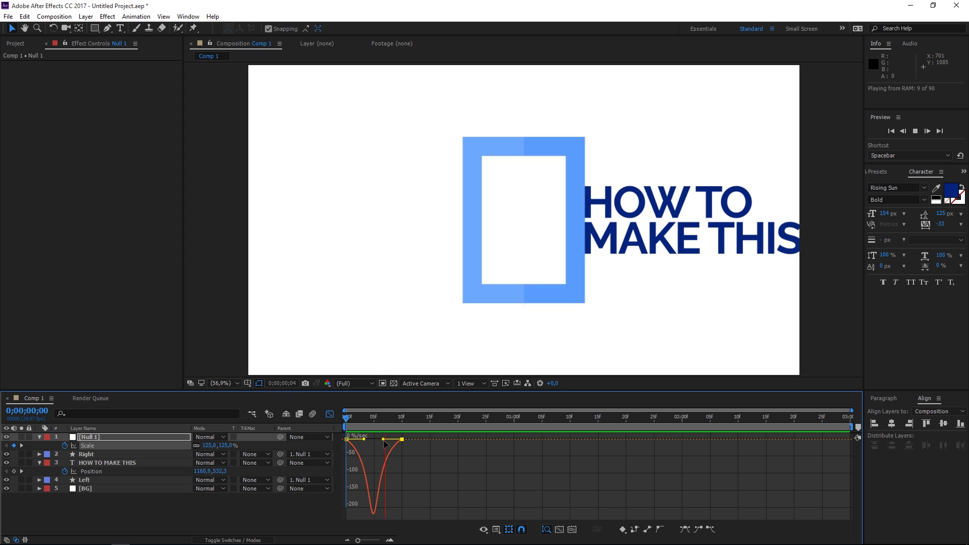
Step: Reshape the text's Position keyframe speed so it starts fast and decelerates gently, then preview
{"action": "left_click", "coordinate": [330, 414]}
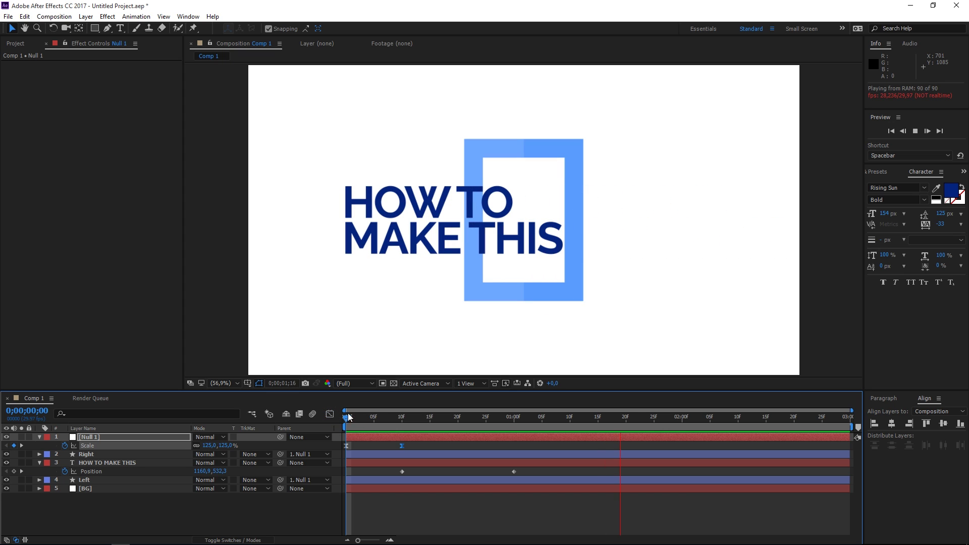
{"action": "left_click", "coordinate": [395, 419]}
{"action": "left_click_drag", "start_coordinate": [532, 469], "coordinate": [392, 471]}
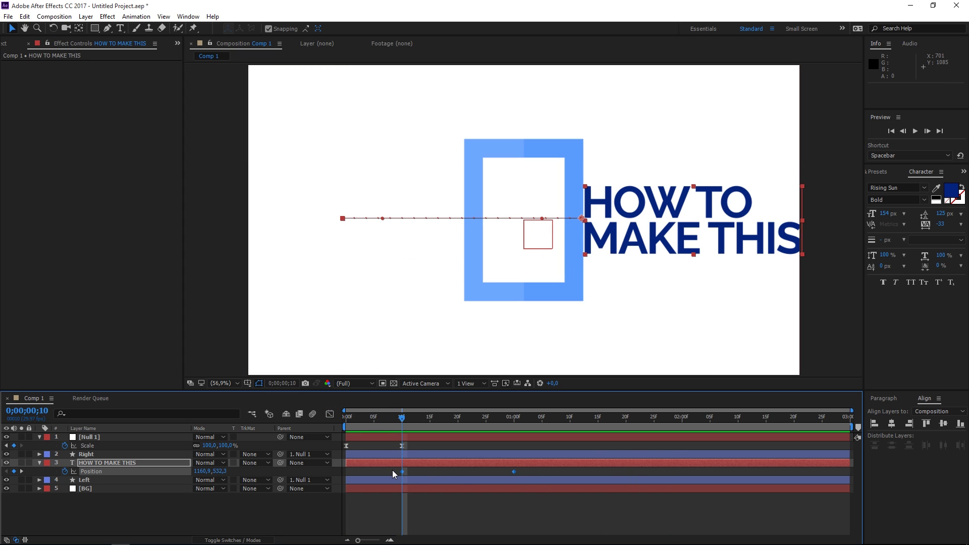
{"action": "left_click", "coordinate": [330, 414]}
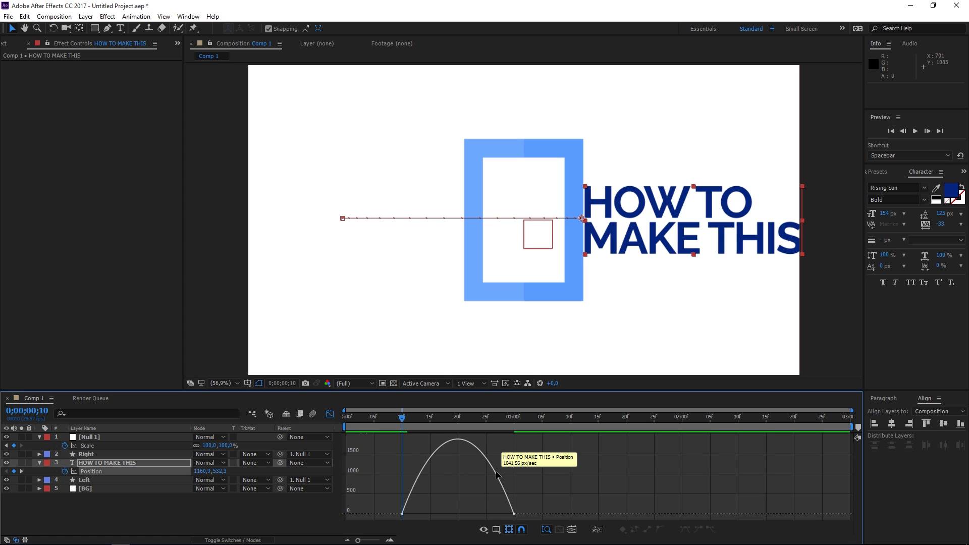
{"action": "left_click", "coordinate": [497, 471]}
{"action": "left_click_drag", "start_coordinate": [495, 513], "coordinate": [459, 511]}
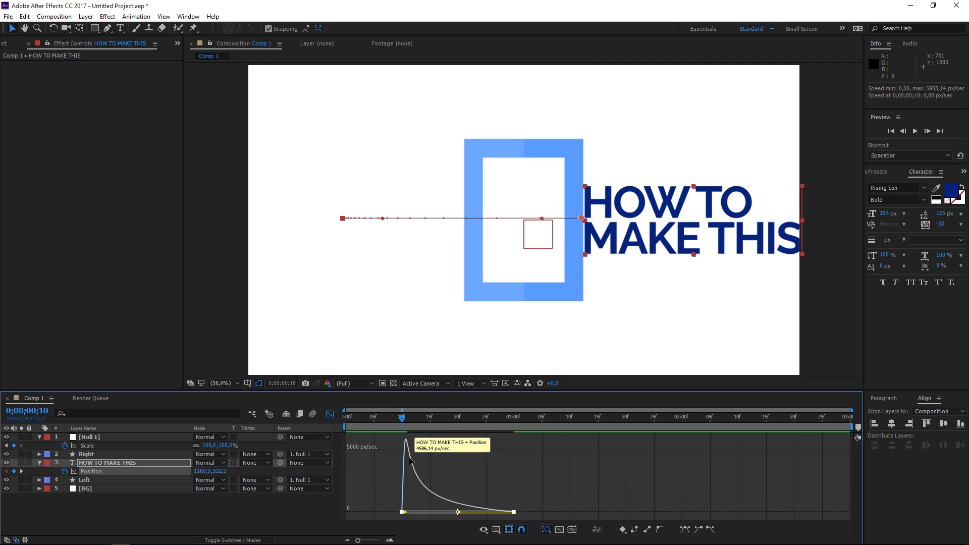
{"action": "left_click", "coordinate": [332, 413]}
{"action": "key", "text": "space"}
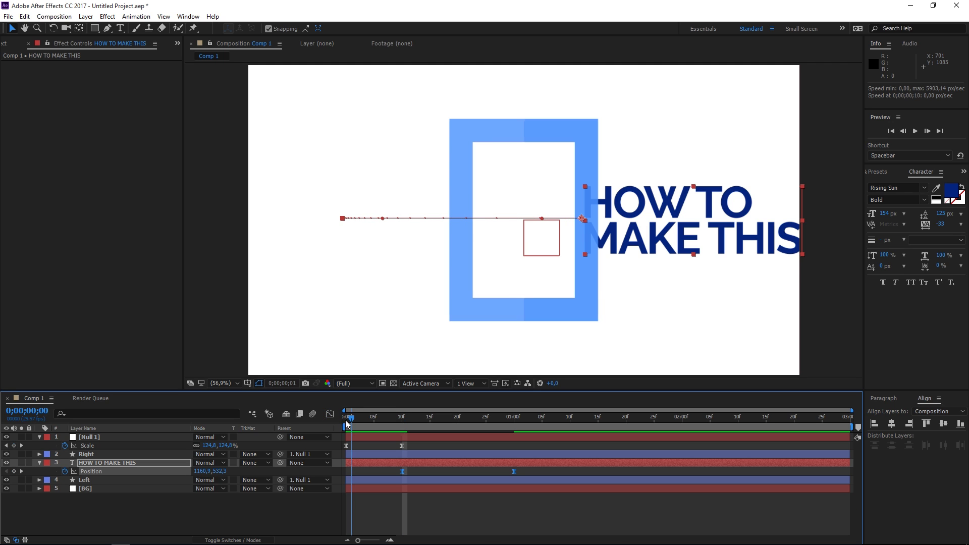
{"action": "left_click", "coordinate": [391, 425]}
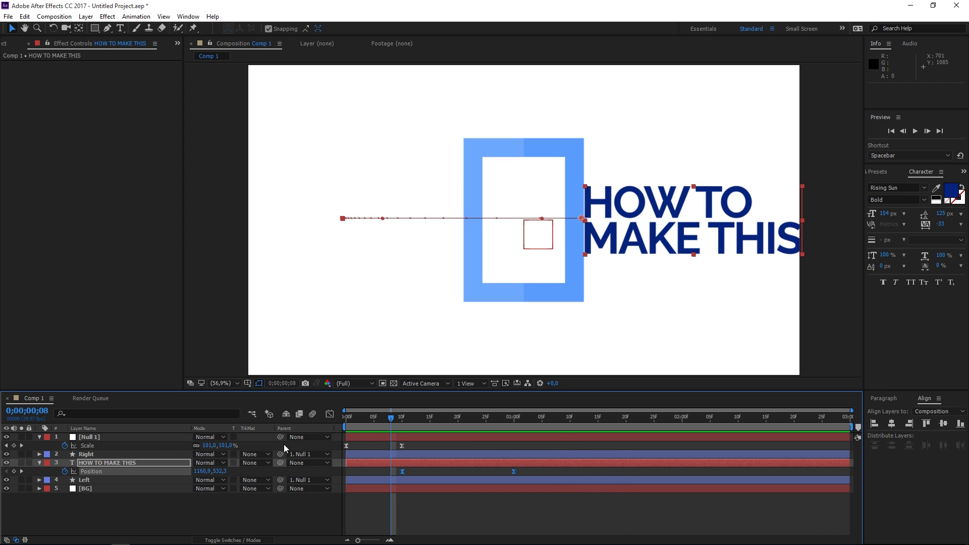
Step: Collapse the null's and text layer's properties and deselect the text layer
{"action": "left_click", "coordinate": [39, 436]}
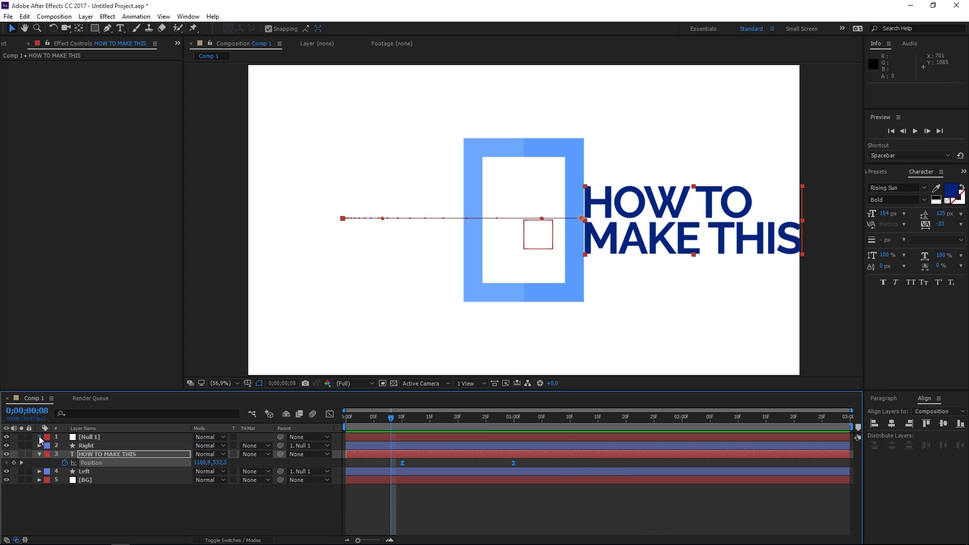
{"action": "left_click", "coordinate": [39, 436]}
{"action": "left_click", "coordinate": [39, 437]}
{"action": "left_click", "coordinate": [40, 454]}
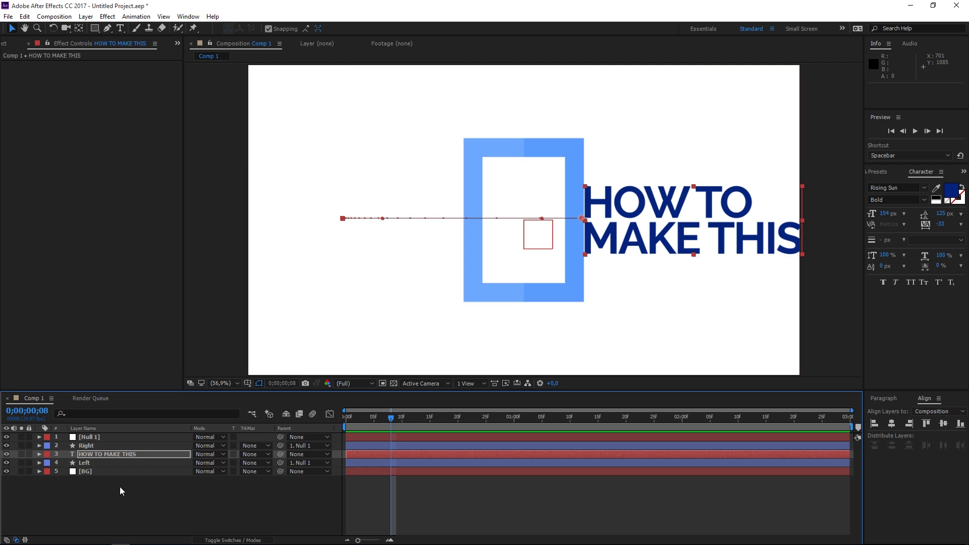
{"action": "left_click", "coordinate": [120, 487]}
{"action": "left_click", "coordinate": [113, 457]}
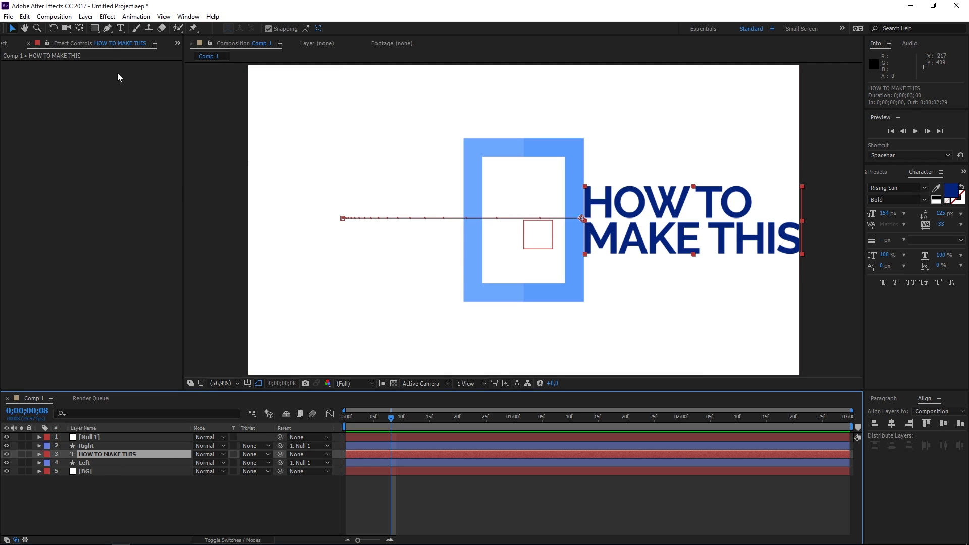
{"action": "left_click", "coordinate": [95, 29]}
Step: Draw a red rectangle over the frame's left side and move Shape Layer 1 below the Right layer
{"action": "left_click", "coordinate": [240, 481]}
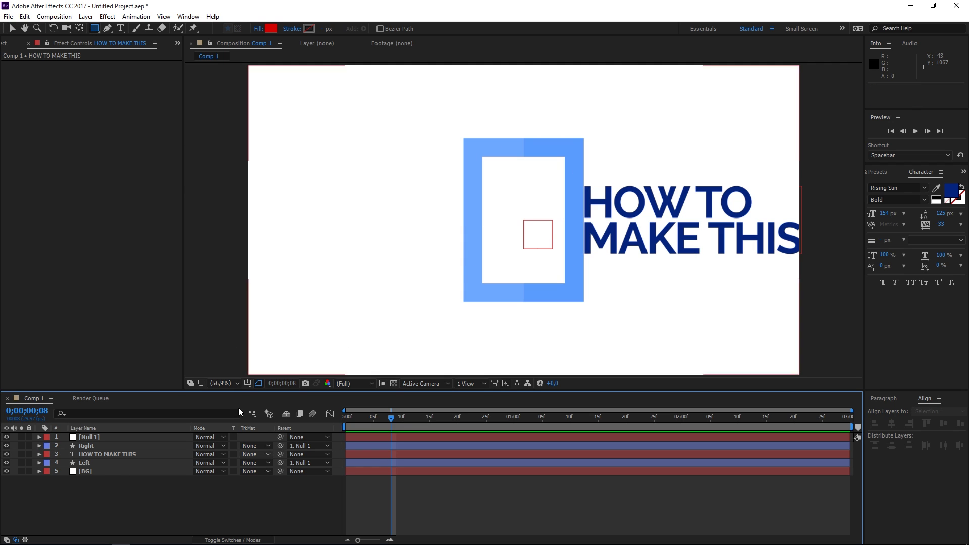
{"action": "left_click_drag", "start_coordinate": [584, 141], "coordinate": [267, 303]}
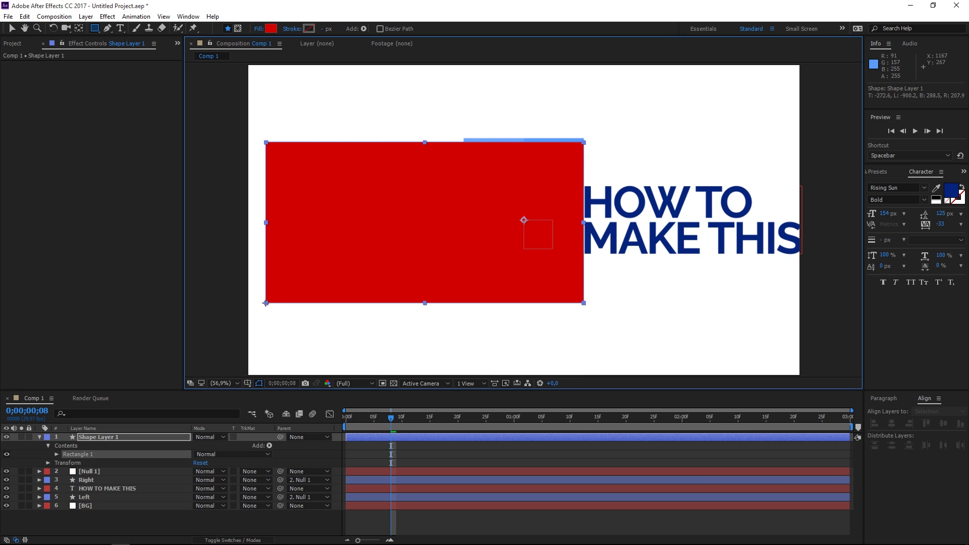
{"action": "left_click", "coordinate": [39, 438]}
{"action": "left_click_drag", "start_coordinate": [93, 441], "coordinate": [99, 460]}
Step: Set the HOW TO MAKE THIS text's track matte to Alpha Matte 'Shape Layer 1' and preview from the start
{"action": "left_click", "coordinate": [101, 462]}
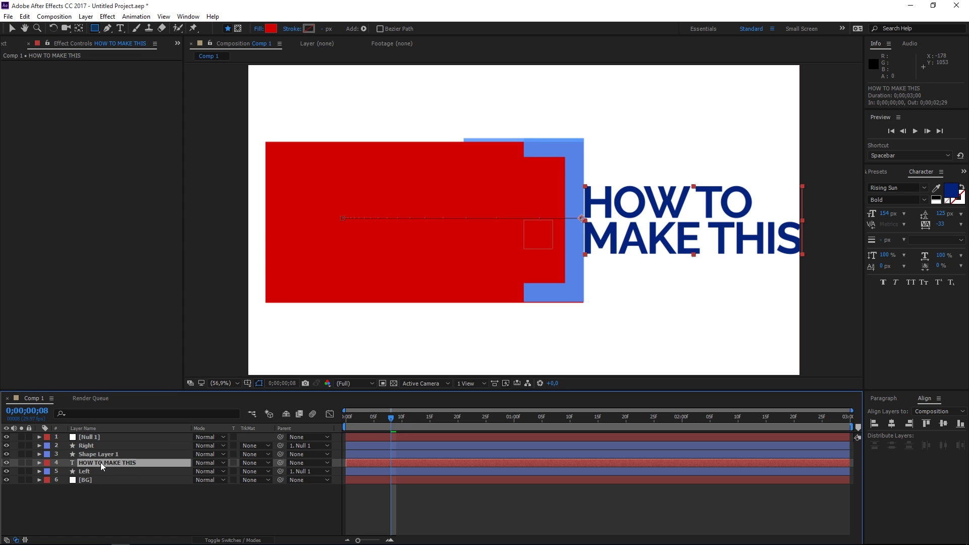
{"action": "left_click", "coordinate": [252, 465]}
{"action": "left_click", "coordinate": [258, 486]}
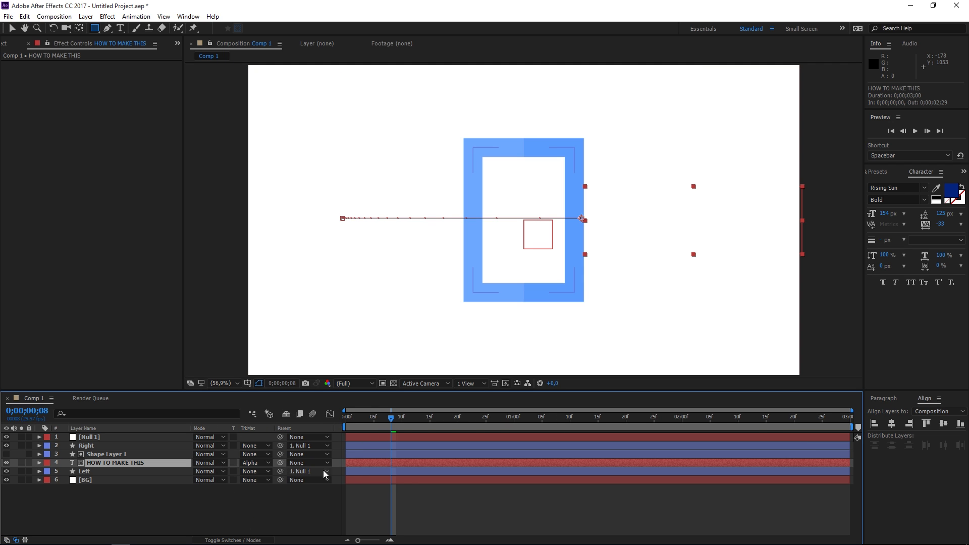
{"action": "left_click_drag", "start_coordinate": [392, 422], "coordinate": [341, 435]}
{"action": "key", "text": "space"}
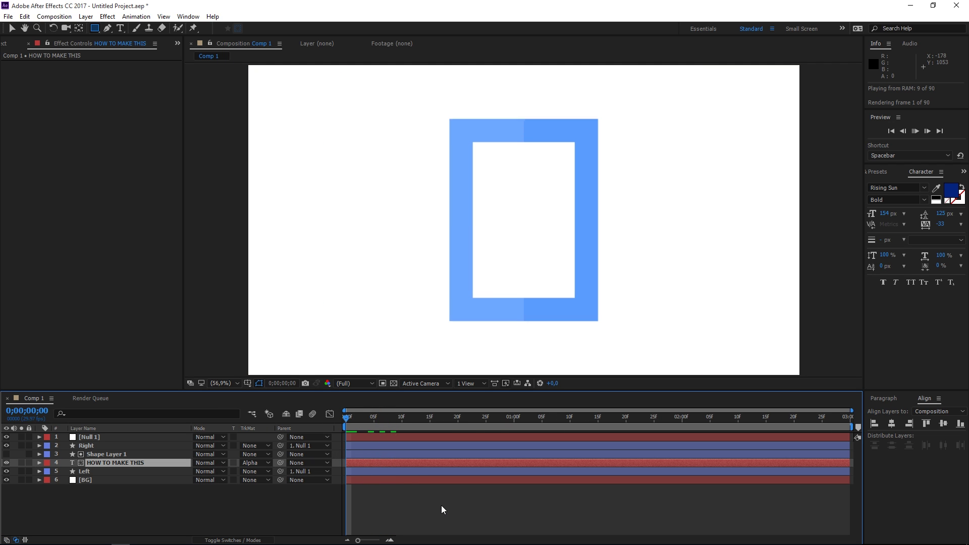